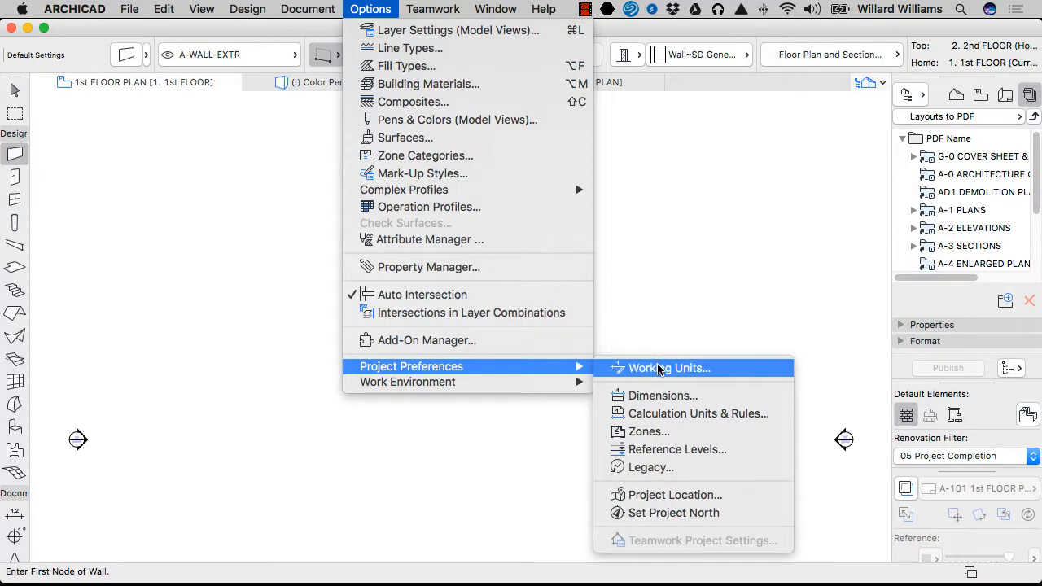
Step: Set both the model unit and the layout unit to decimal feet in the project's working units
left_click(660, 369)
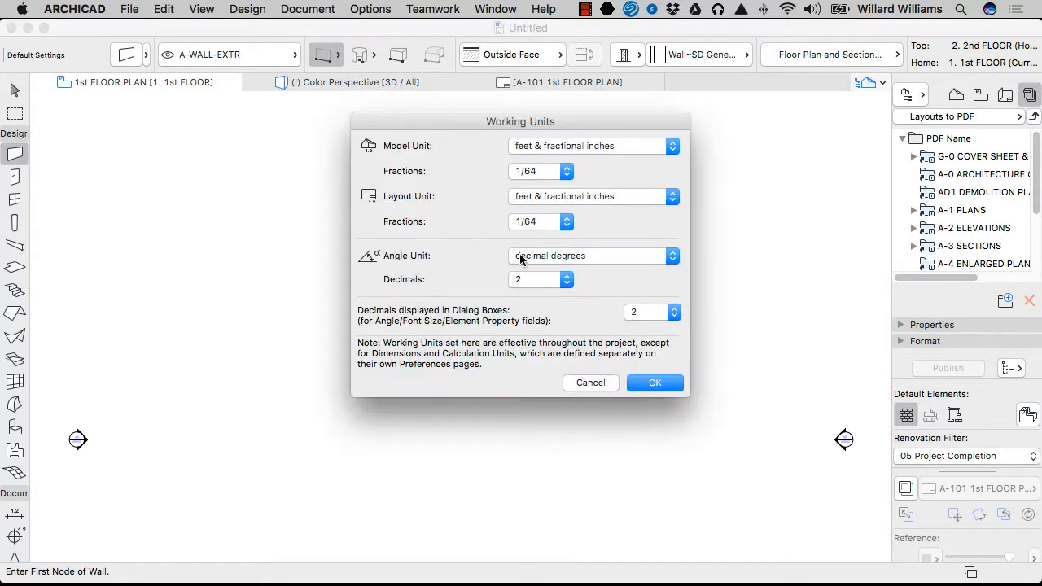
left_click(599, 146)
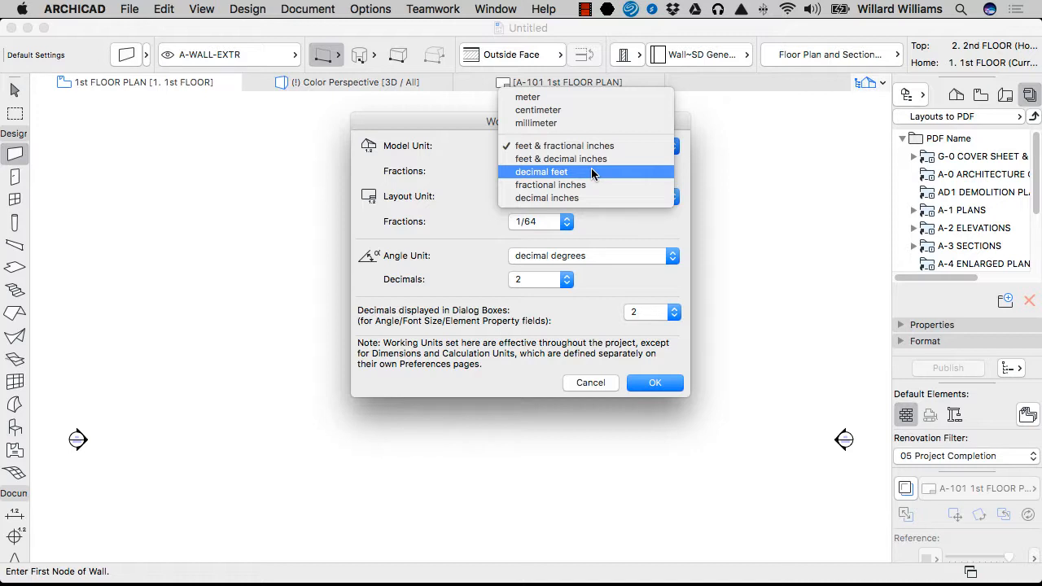
left_click(552, 172)
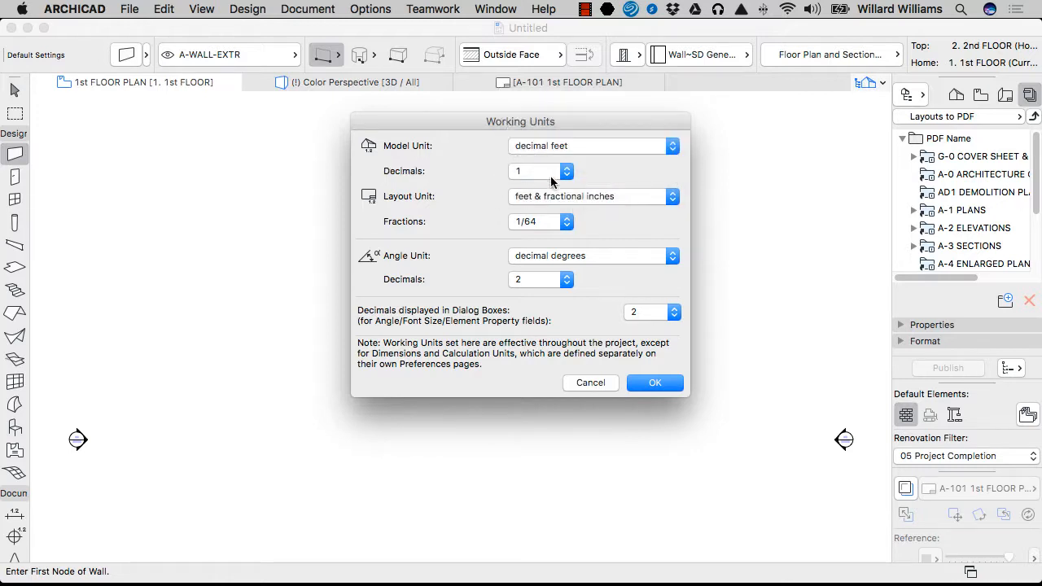
left_click(586, 197)
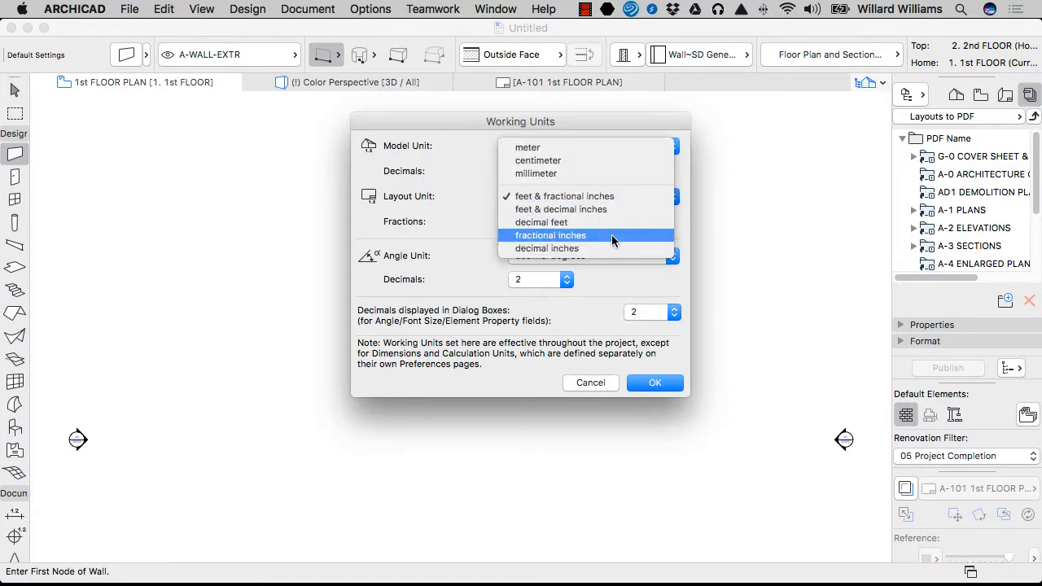
left_click(611, 224)
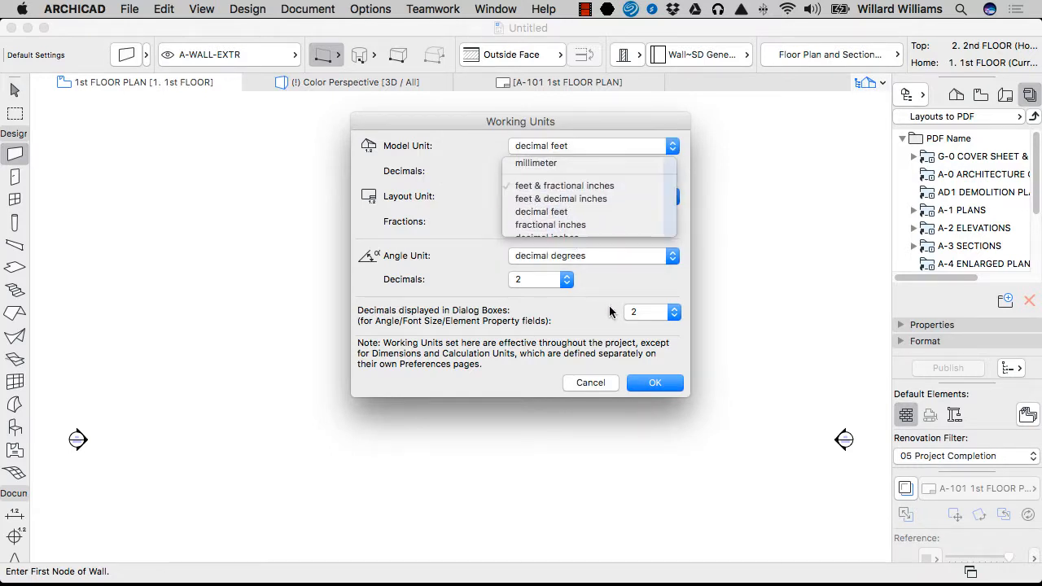
Step: Set the angle unit to radian and apply the working units
left_click(586, 260)
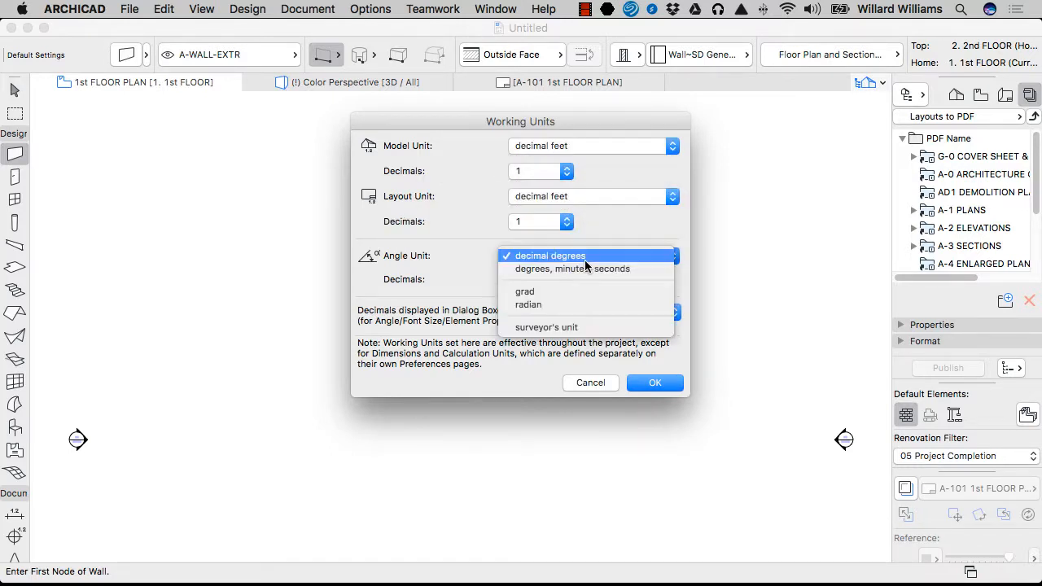
left_click(620, 305)
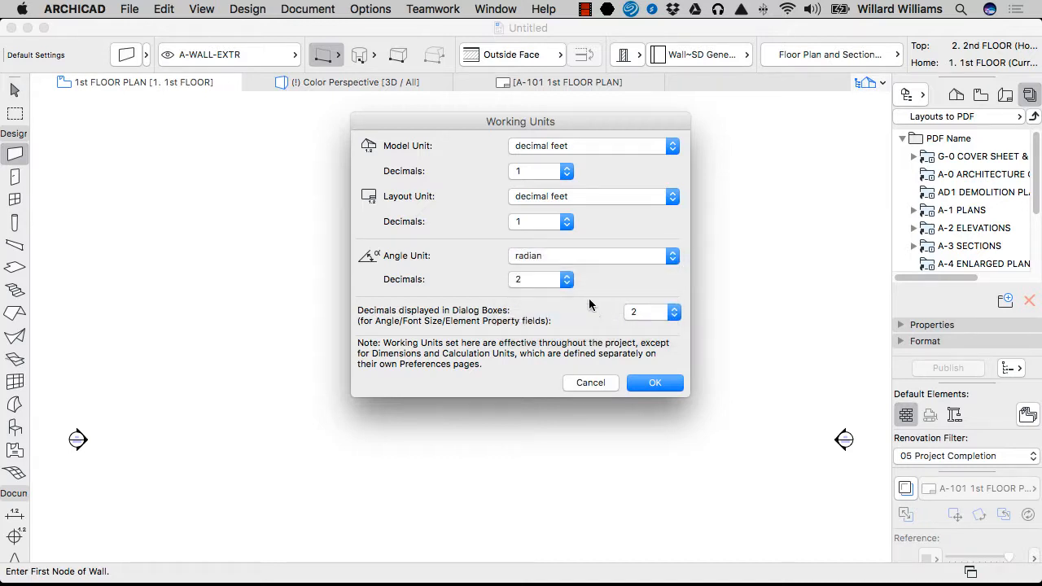
left_click(575, 267)
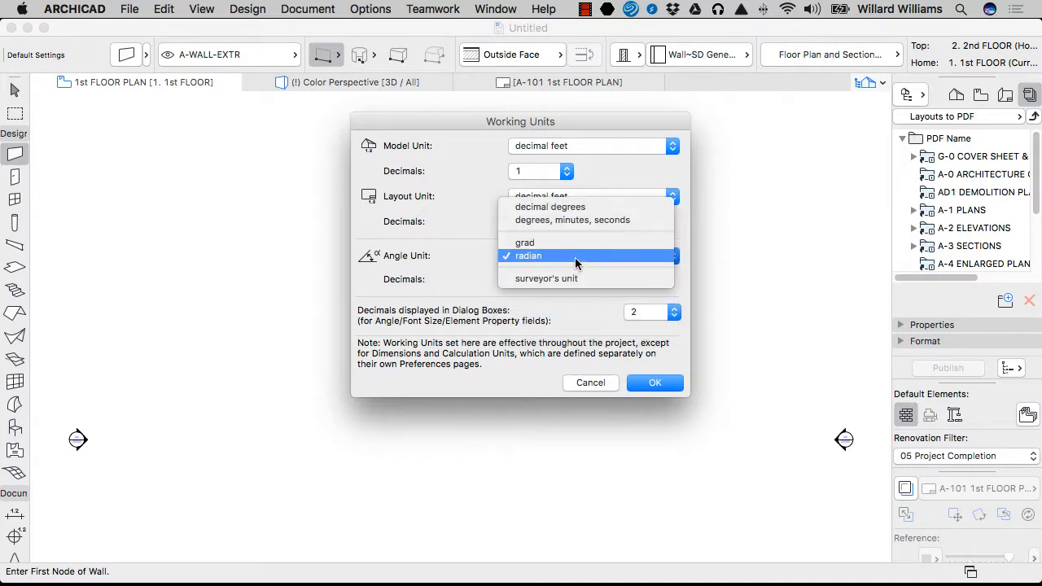
left_click(609, 307)
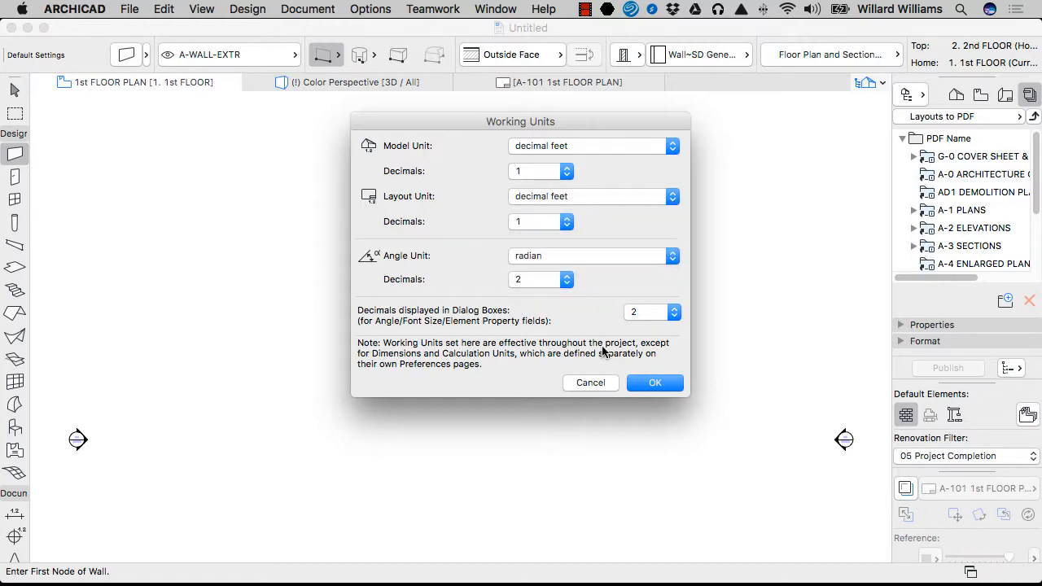
left_click(656, 386)
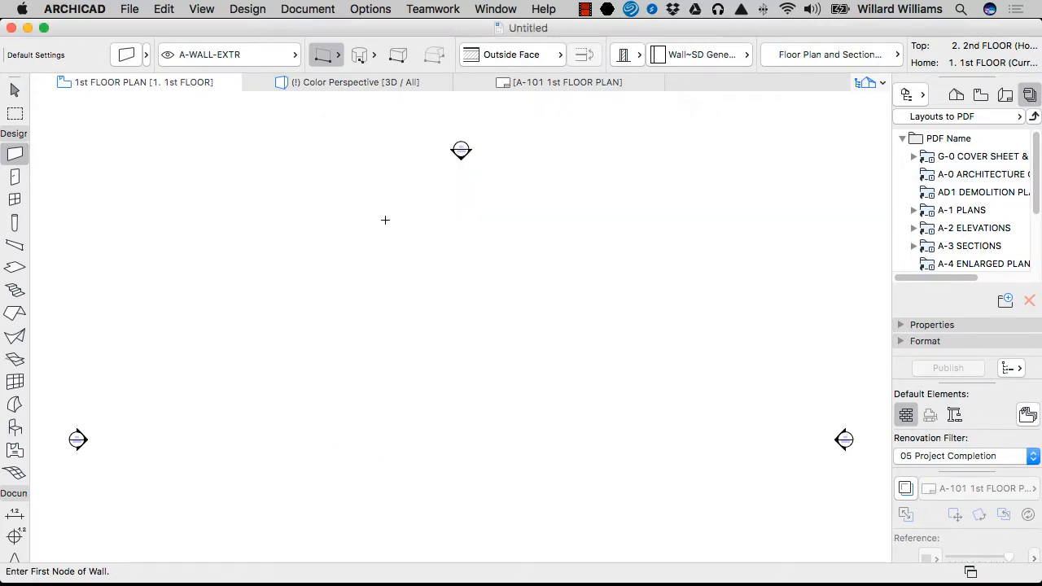
Step: Draw a horizontal polyline 102 feet long in the middle of the floor plan, showing the hidden A-NPLT layer
key("p")
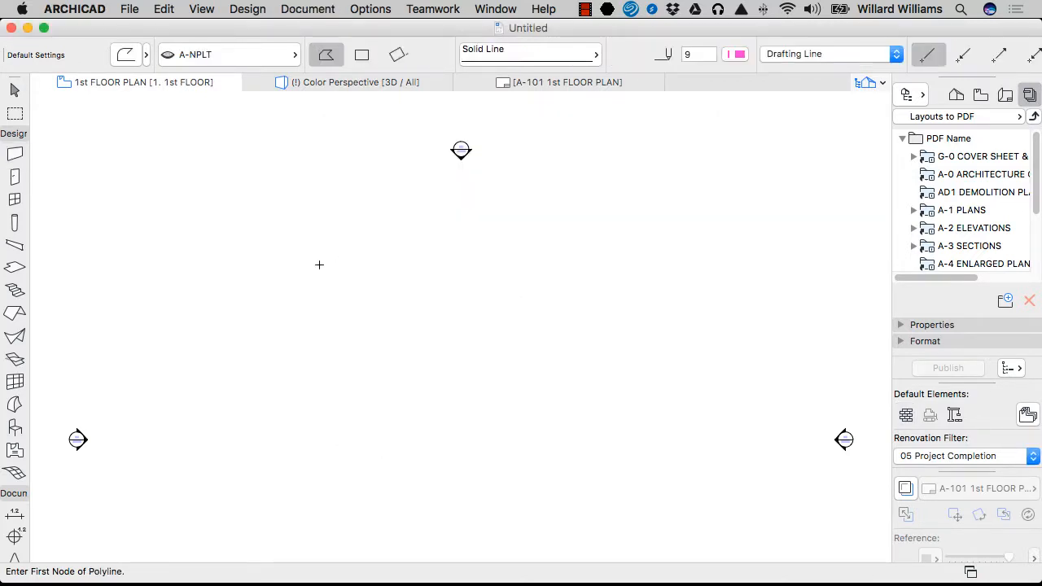
left_click(284, 293)
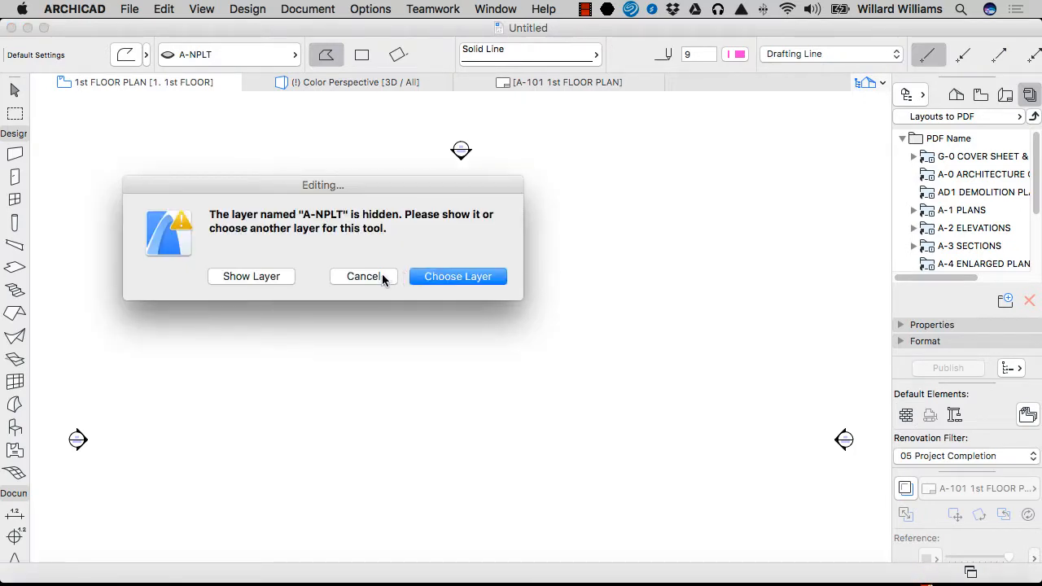
left_click(274, 278)
left_click(281, 298)
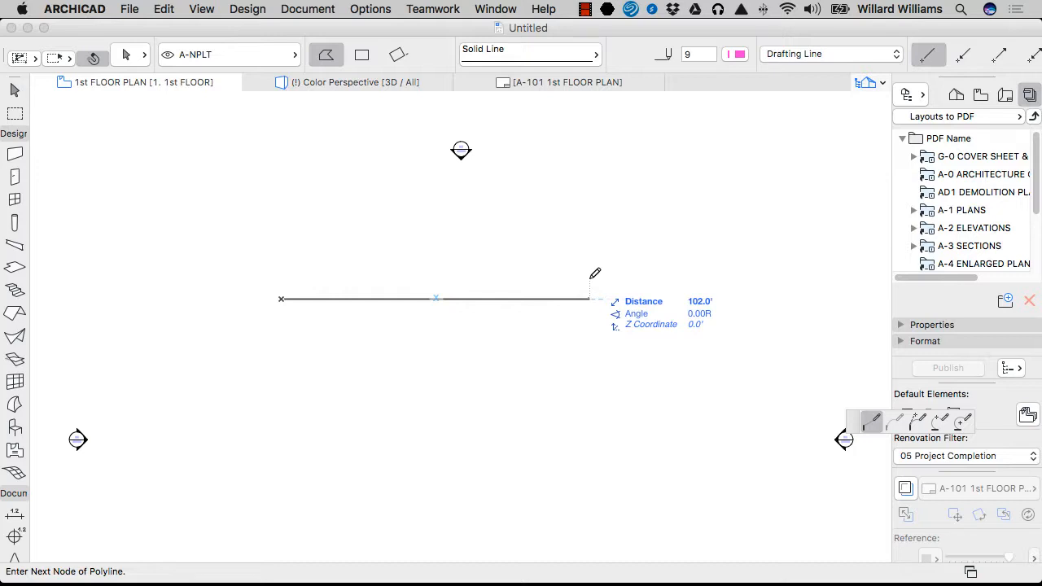
key("Tab")
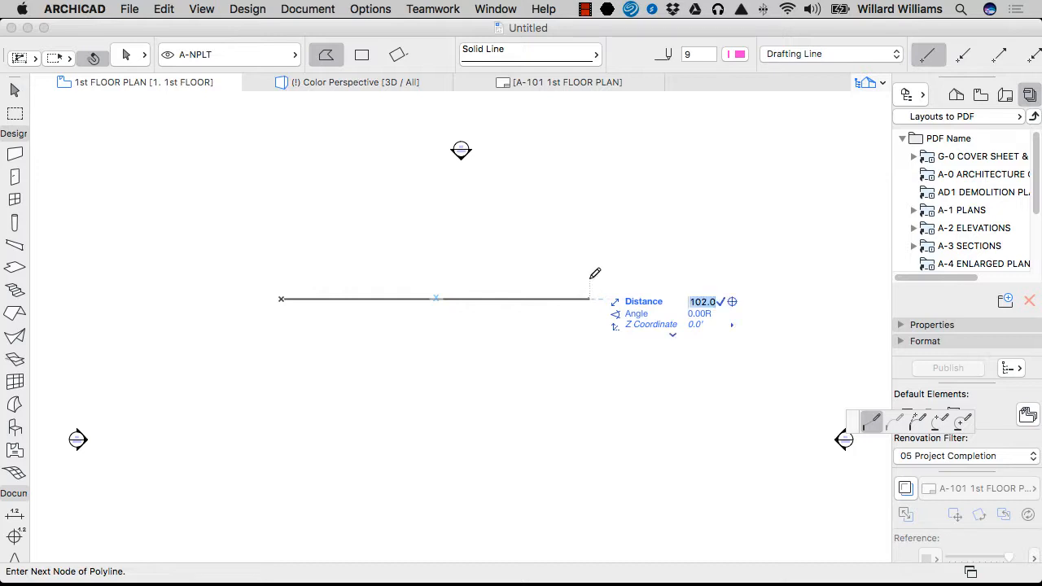
type("102")
key("Return")
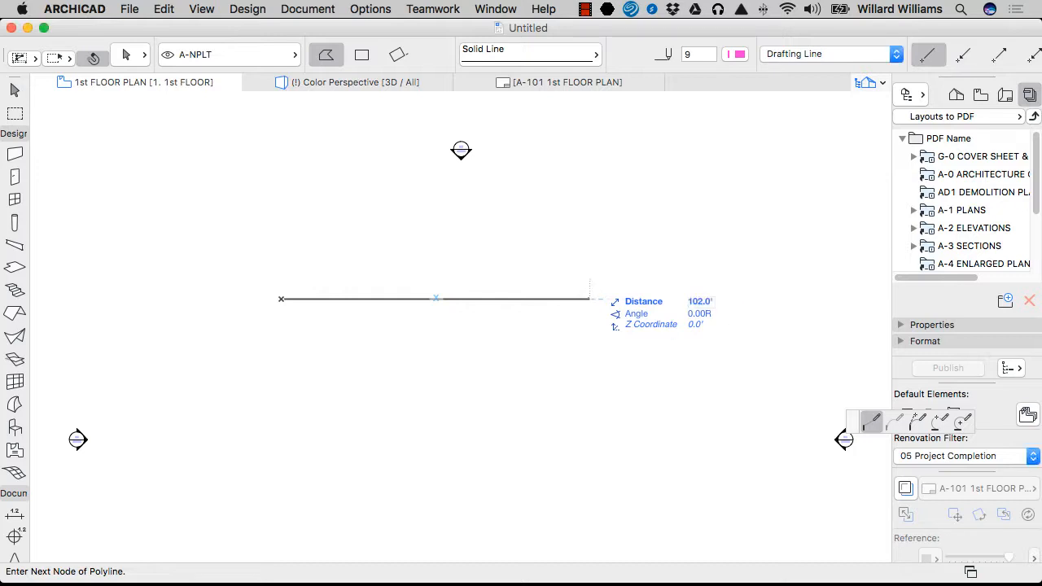
key("Return")
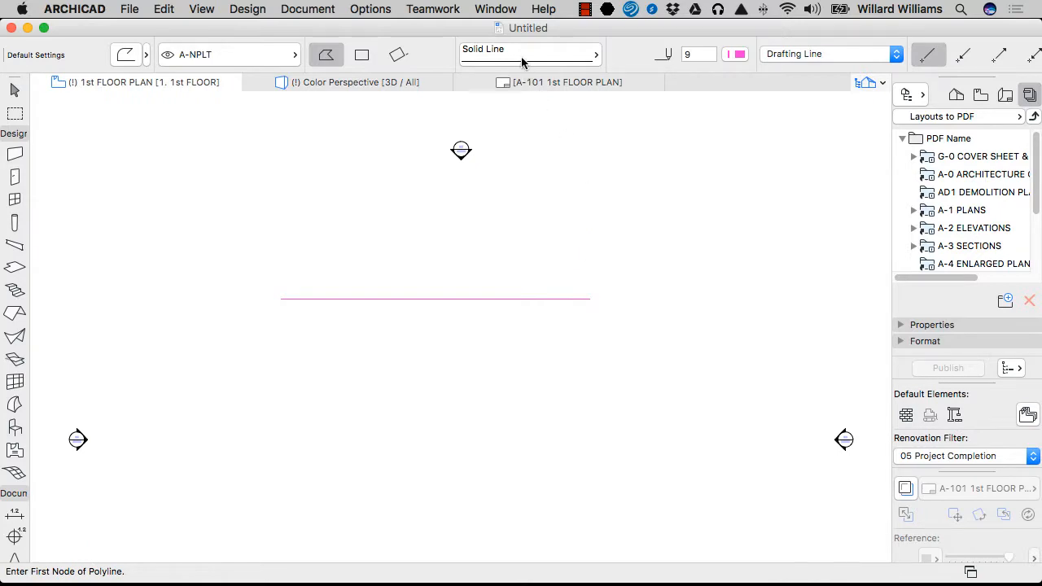
Step: Review the project's current working units without changing any setting
left_click(311, 11)
mouse_move(378, 10)
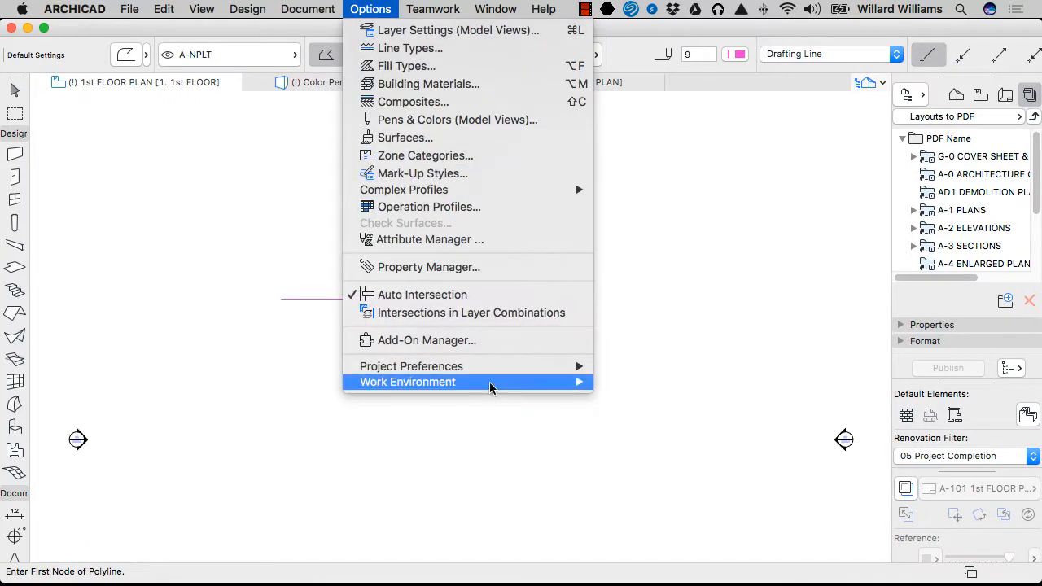
mouse_move(494, 367)
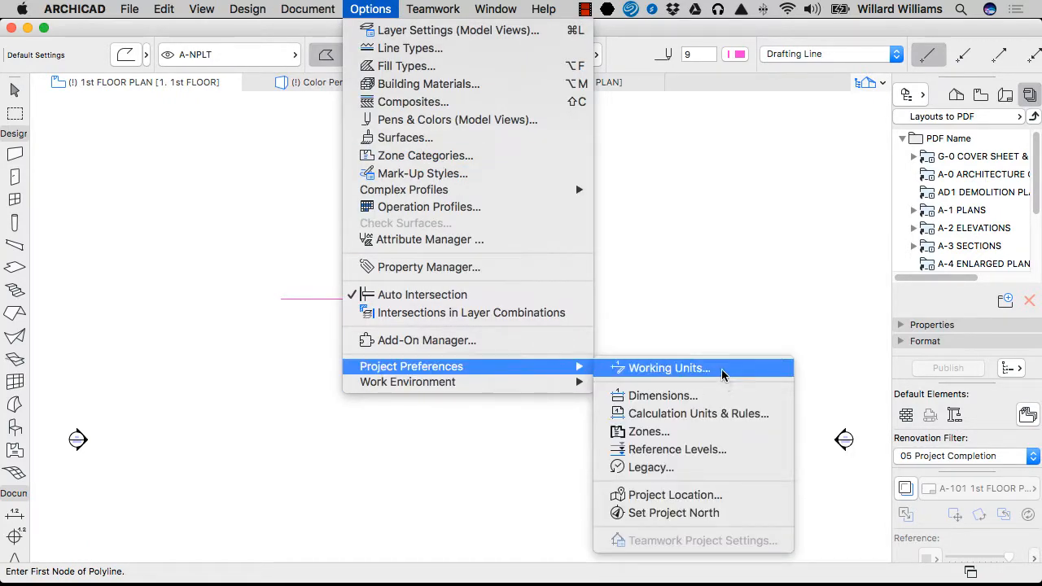
left_click(701, 368)
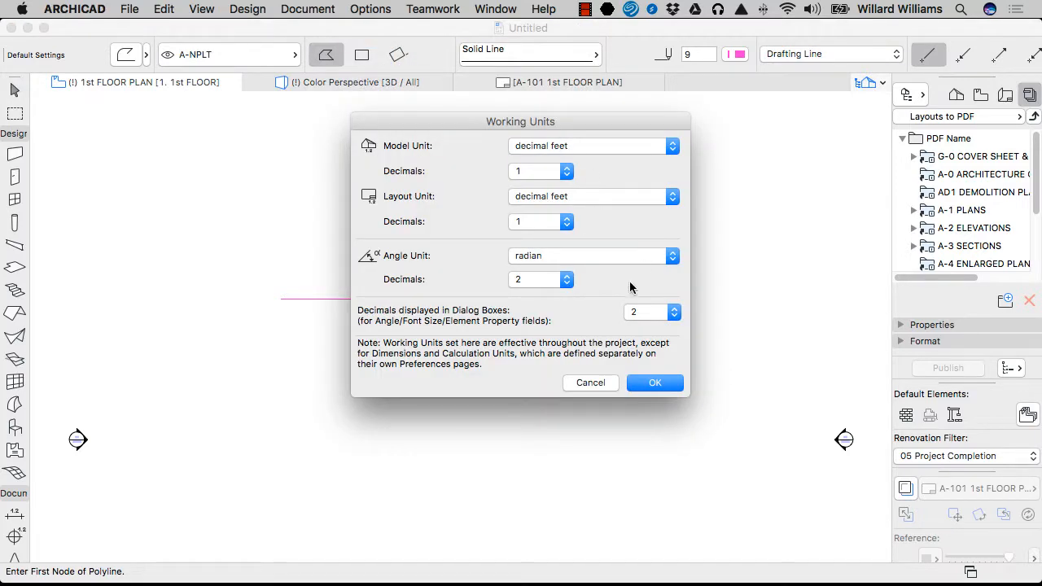
key("Return")
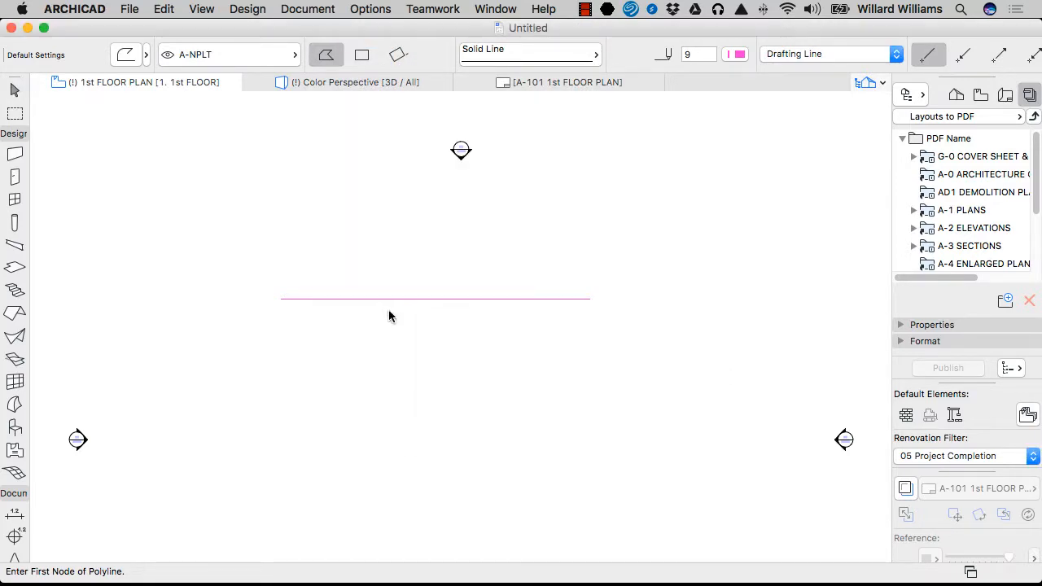
Step: Set the model unit to decimal inches in the project's working units
left_click(308, 9)
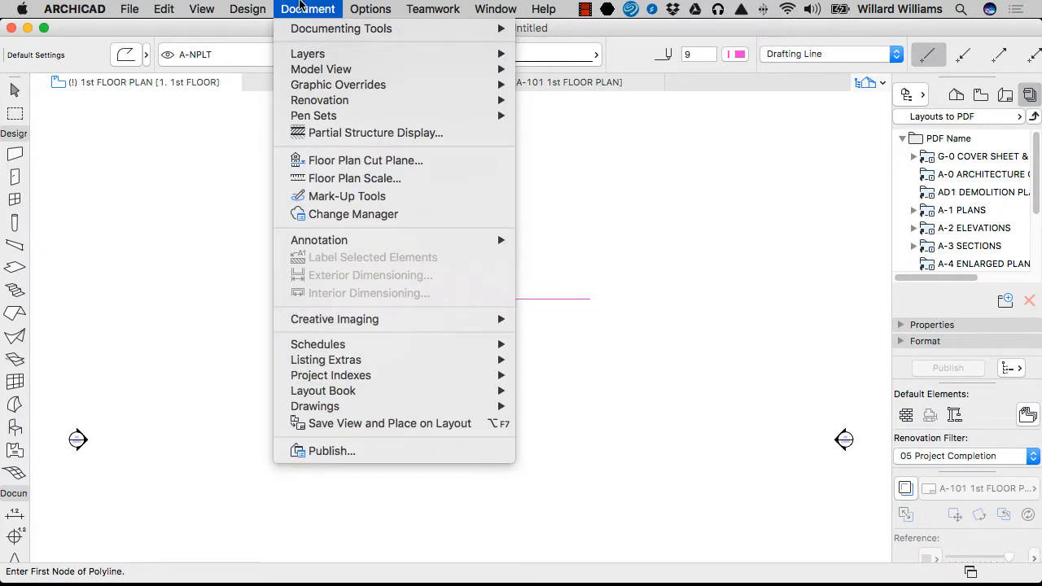
mouse_move(371, 9)
mouse_move(588, 368)
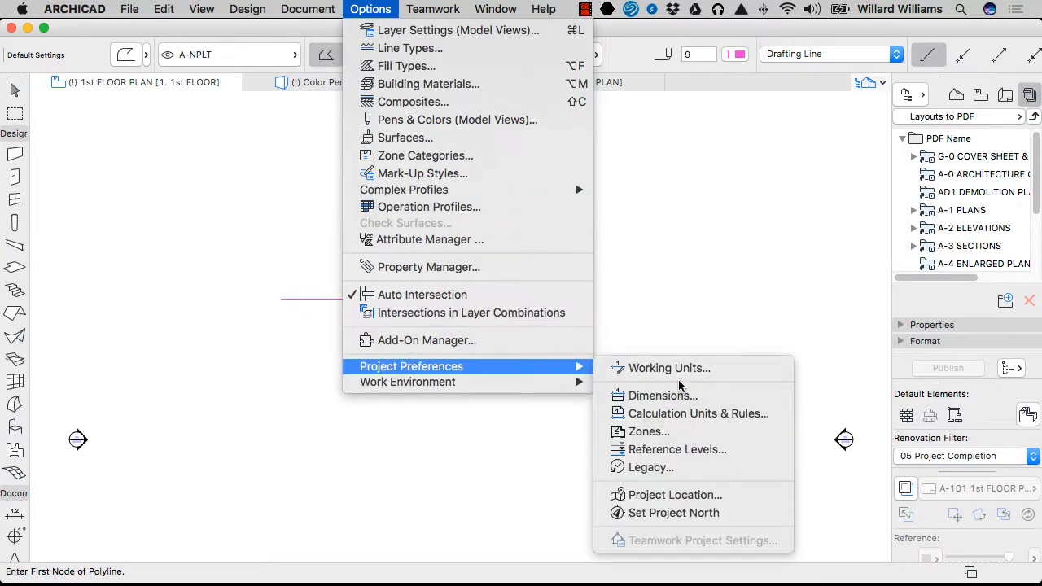
left_click(681, 373)
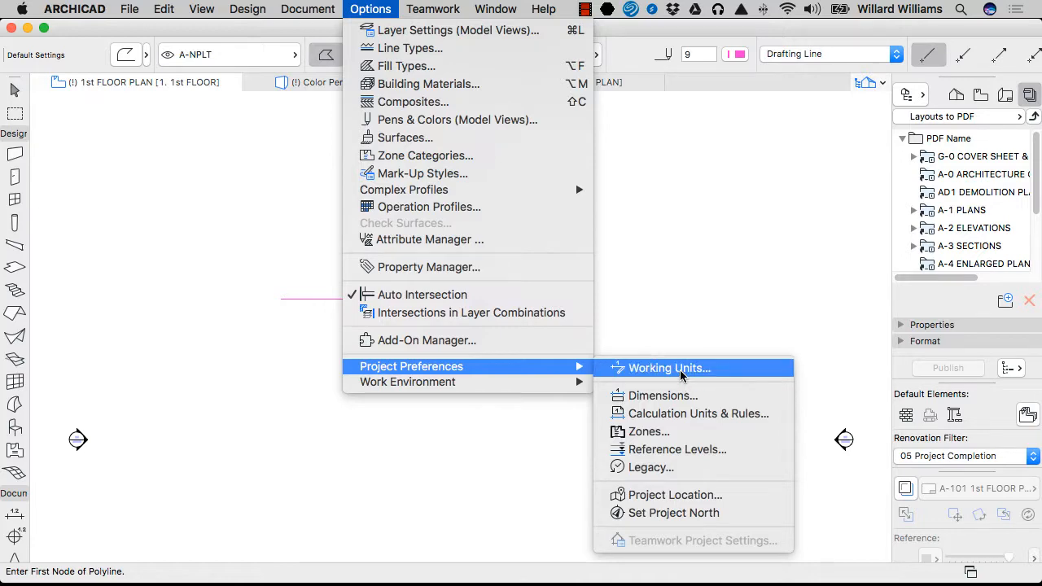
left_click(577, 146)
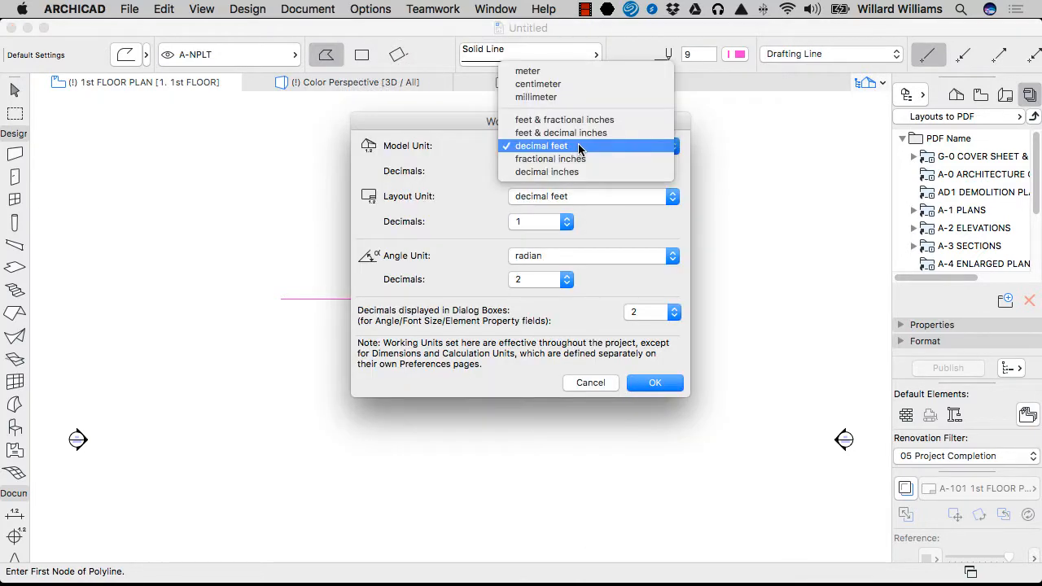
left_click(601, 172)
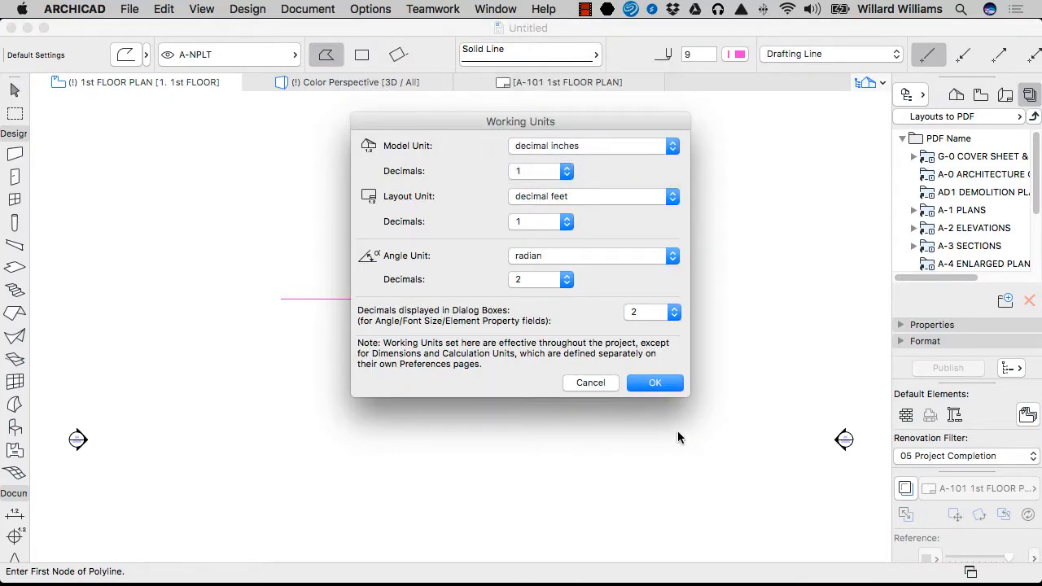
left_click(666, 381)
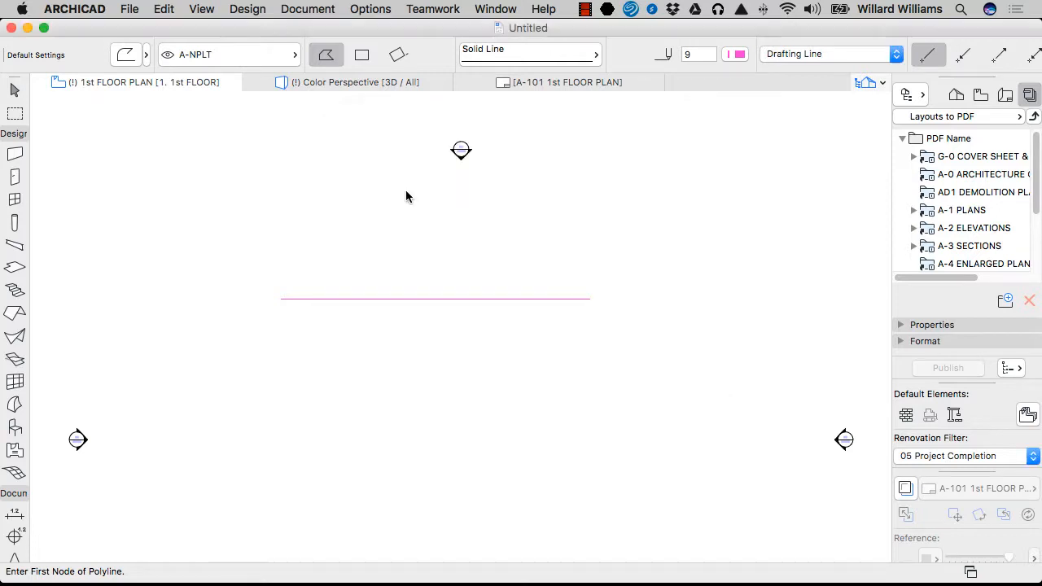
Step: Draw a horizontal polyline 25 inches long above the existing long line
left_click(375, 258)
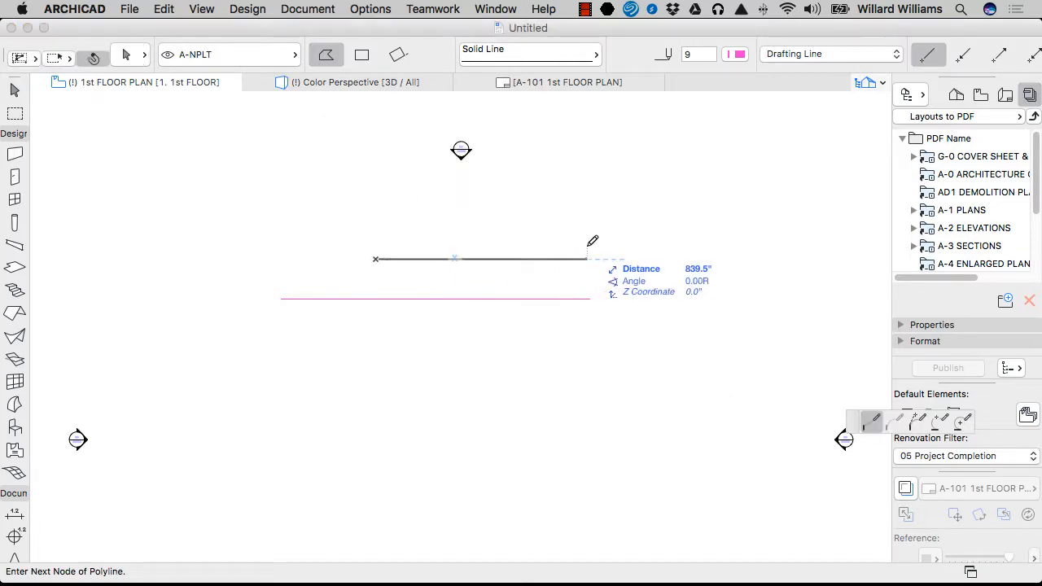
key("Tab")
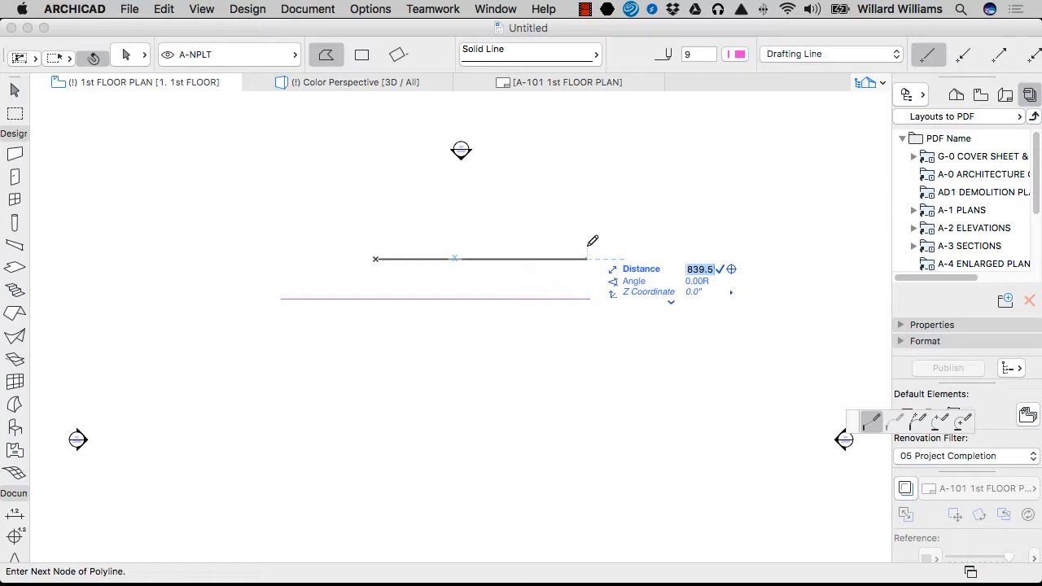
type("25")
key("Return")
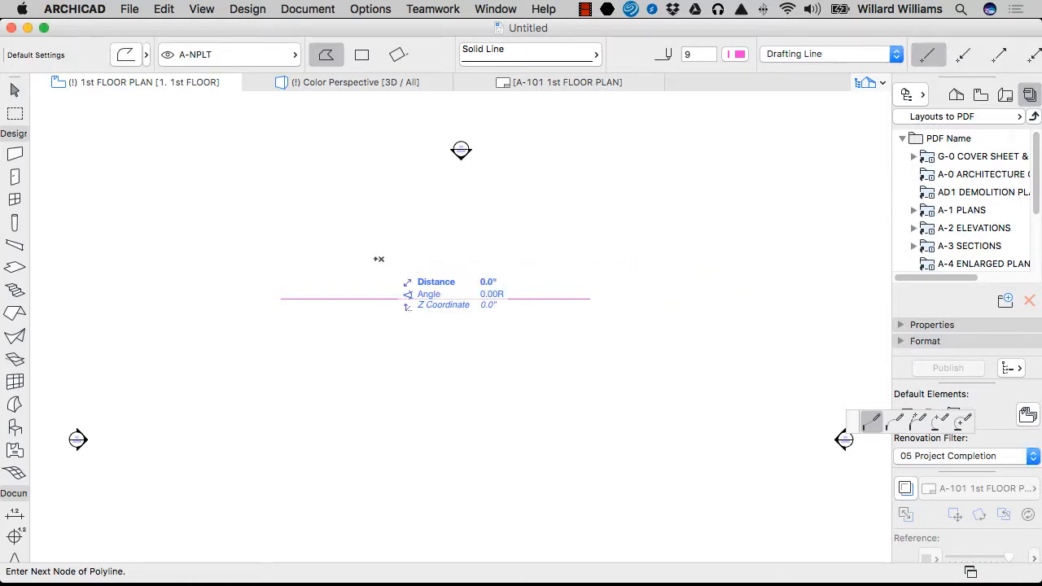
scroll(379, 262, "up", 8)
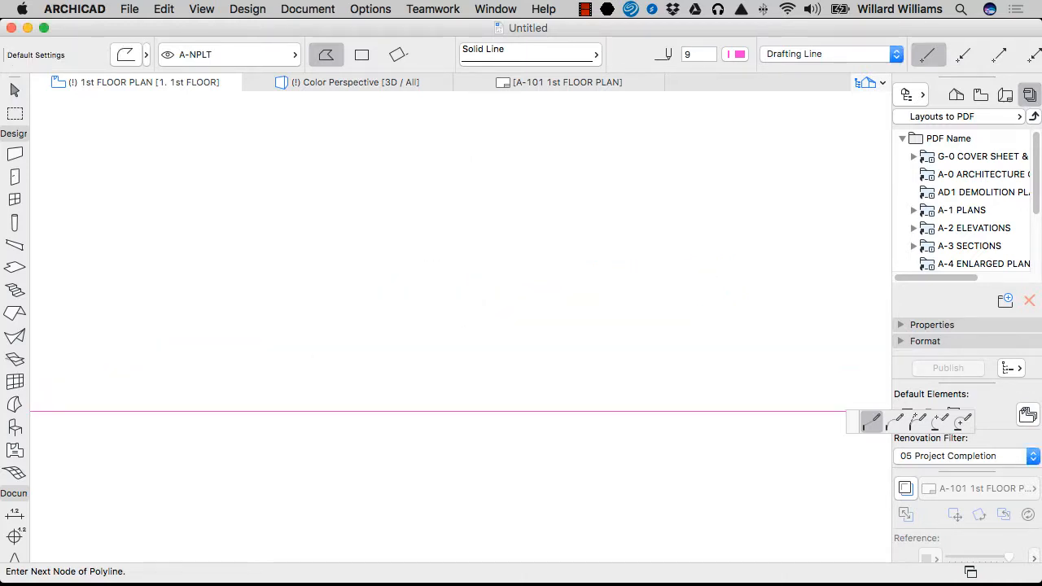
double_click(421, 239)
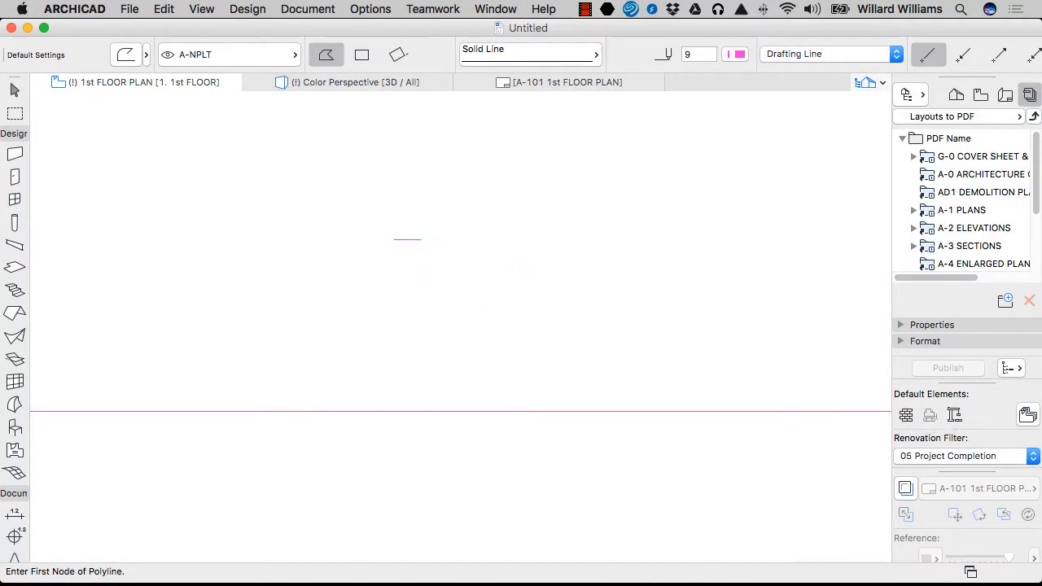
Step: Draw a second 25-inch horizontal polyline between the short line and the long line
left_click(427, 291)
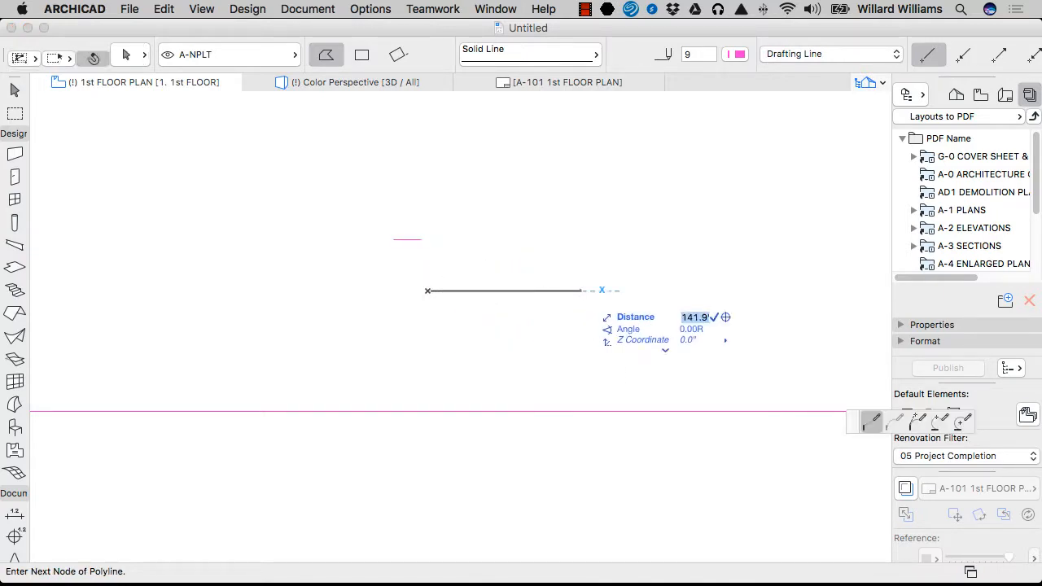
type("25")
key("Return")
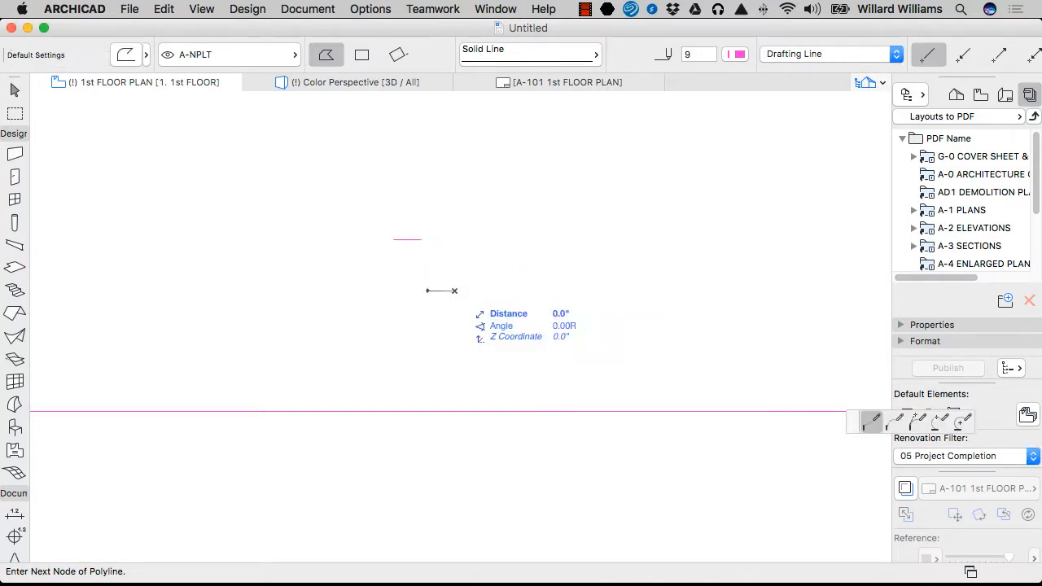
key("Return")
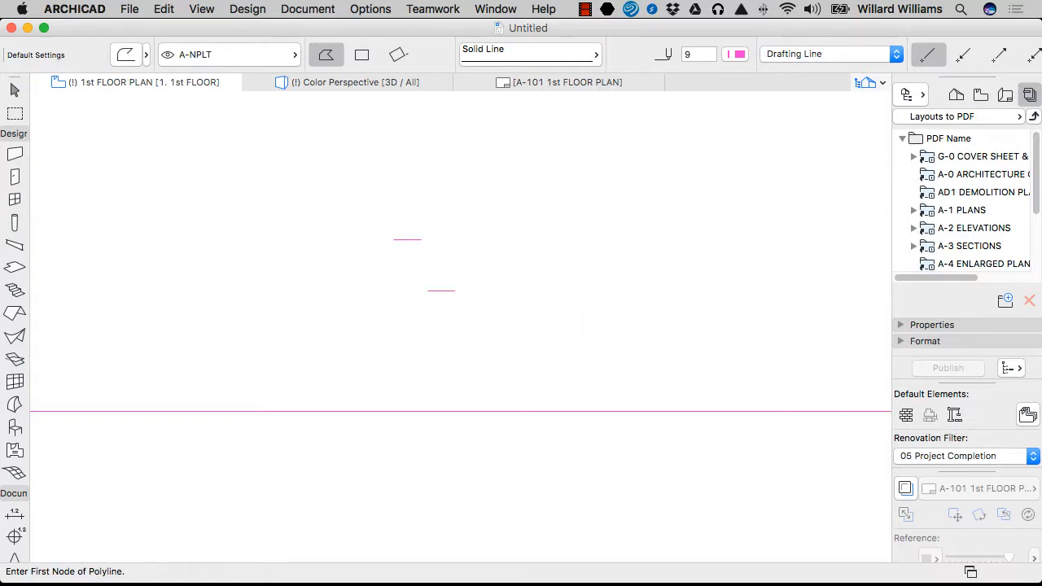
Step: Set the model unit to decimal feet in the project's working units
left_click(371, 9)
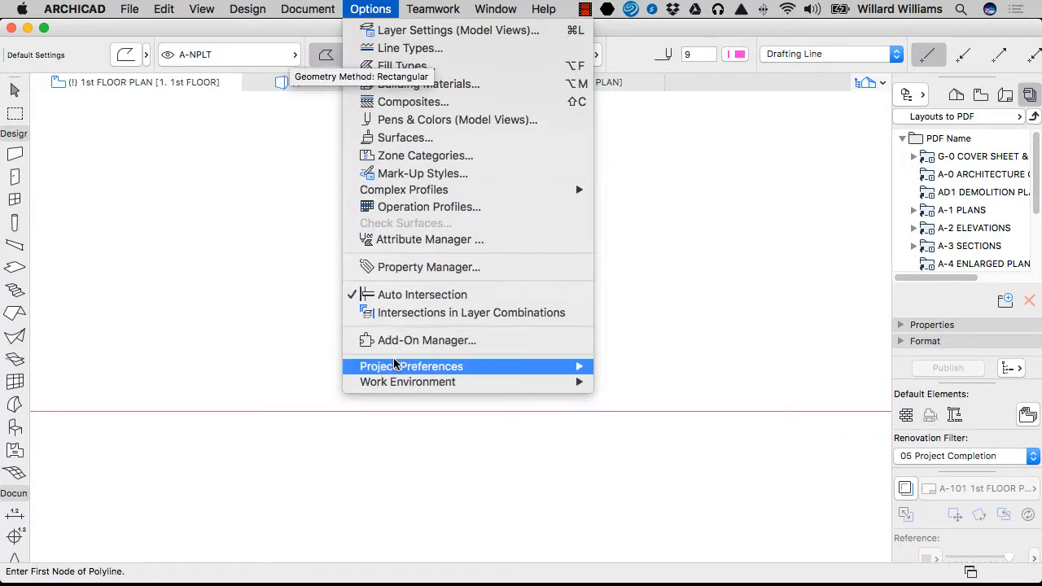
mouse_move(411, 367)
left_click(619, 370)
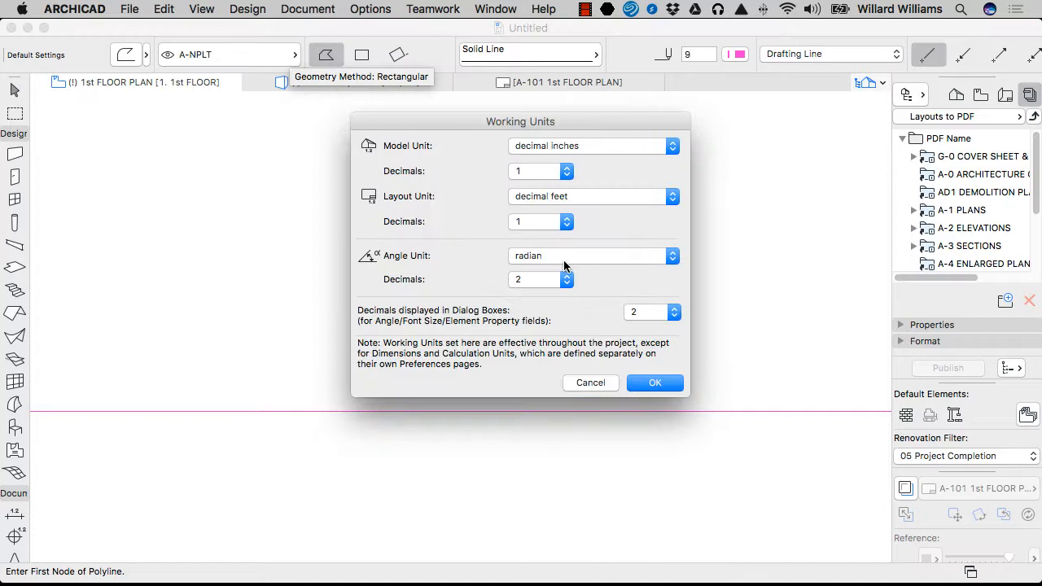
left_click(545, 141)
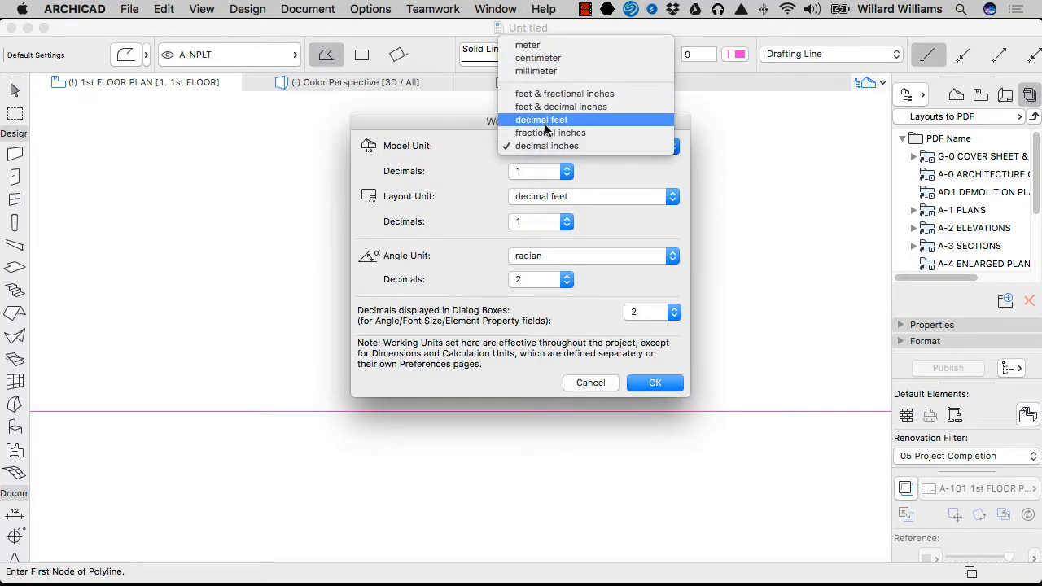
left_click(543, 121)
left_click(650, 384)
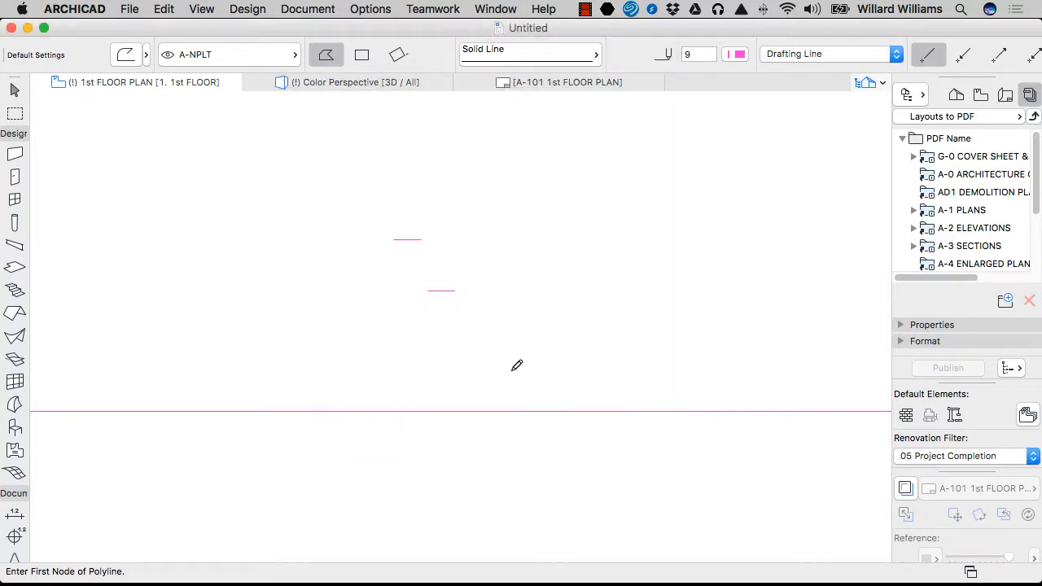
Step: Draw a horizontal polyline 25 feet long between the lower short line and the long line
left_click(377, 354)
type("2")
key("BackSpace")
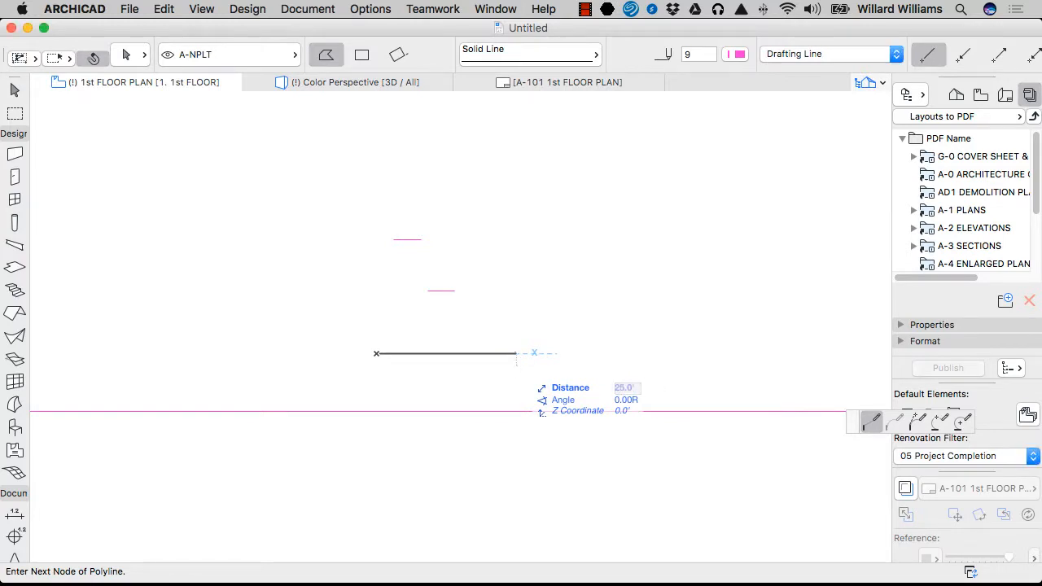
left_click(701, 354)
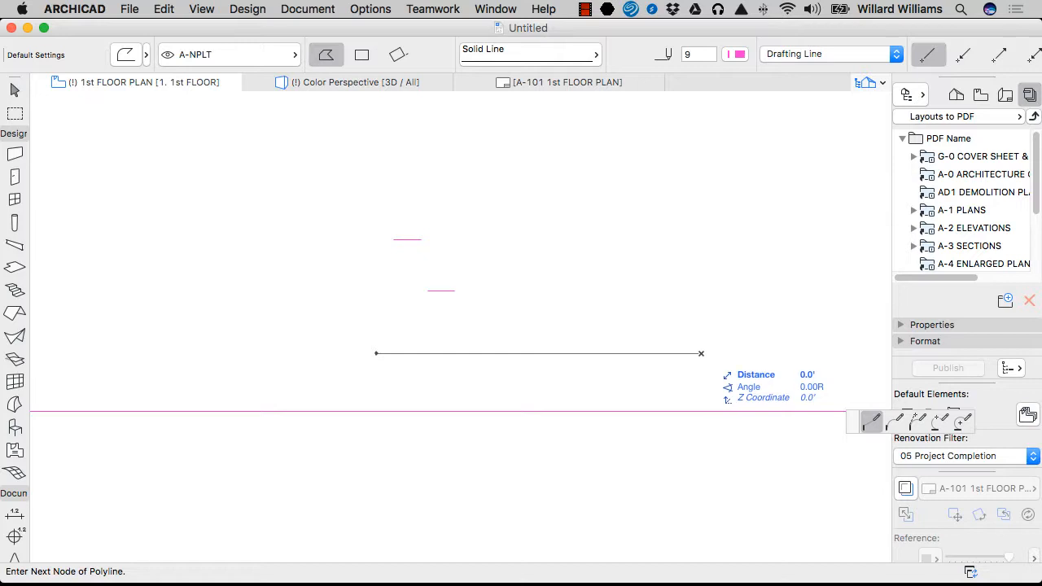
left_click(702, 354)
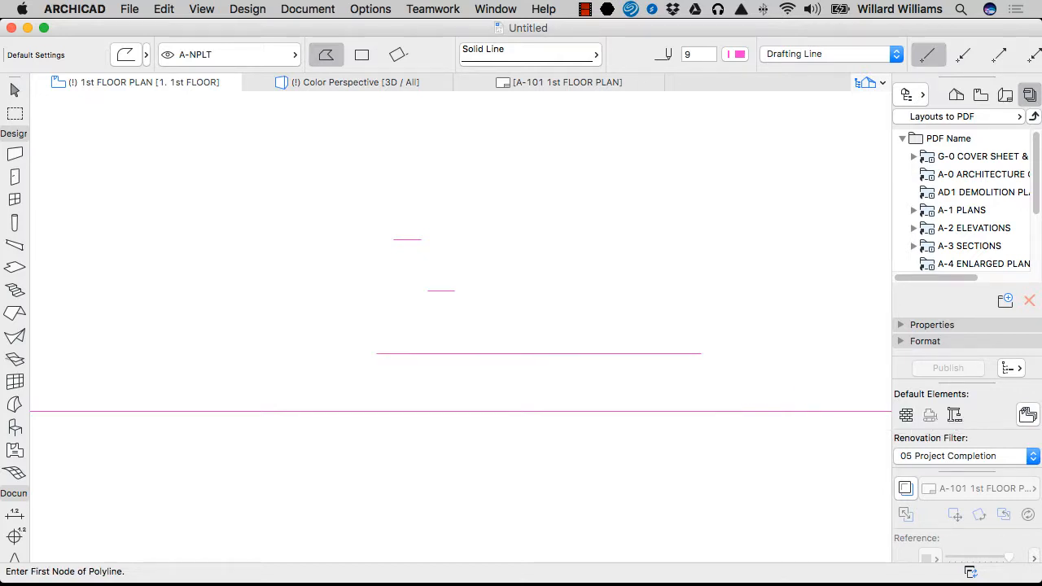
Step: Try to draw another horizontal polyline 25 feet long, starting at a height between the two short lines
left_click(441, 265)
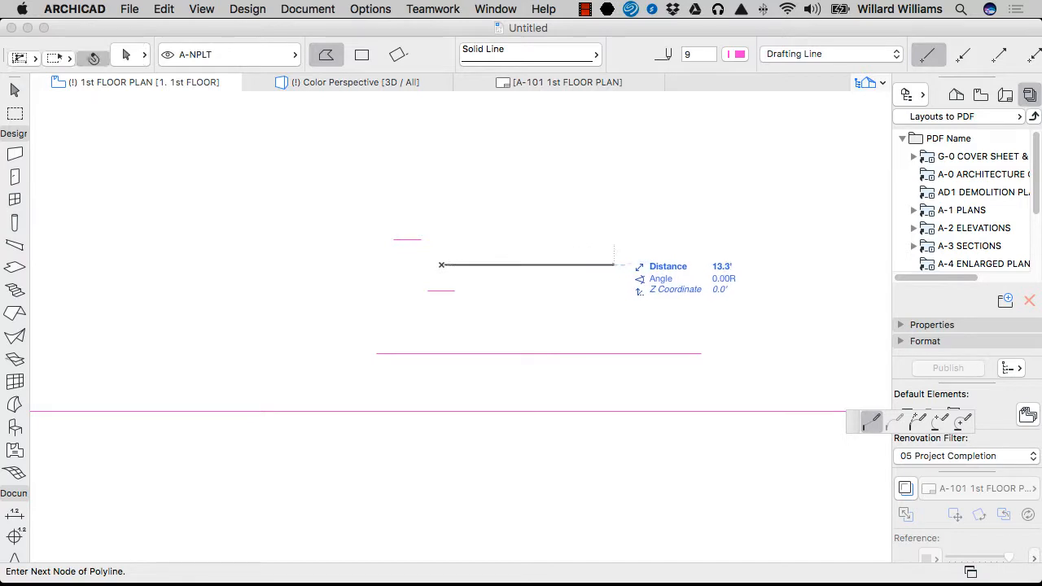
type("25")
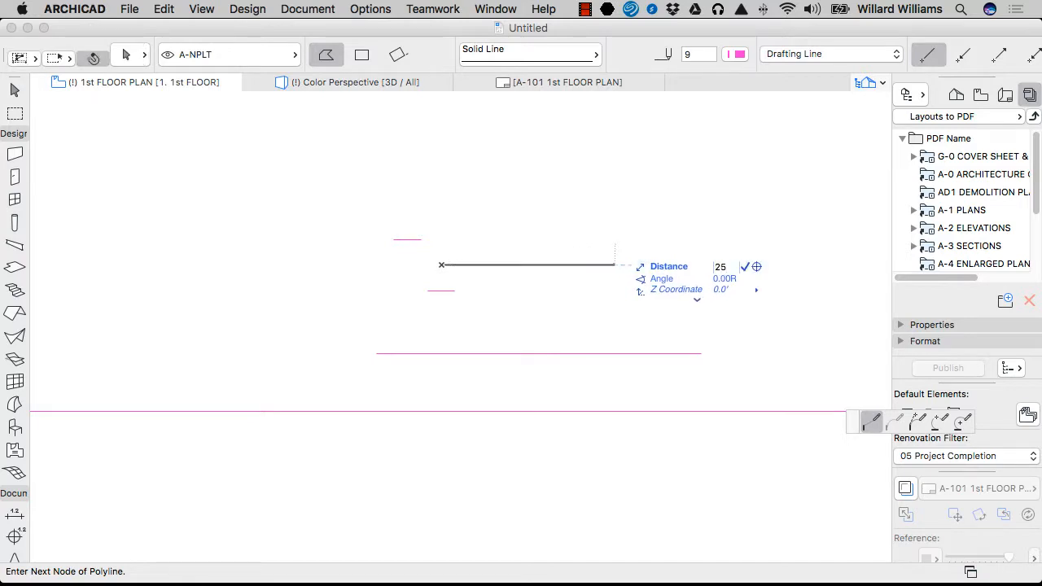
key("Return")
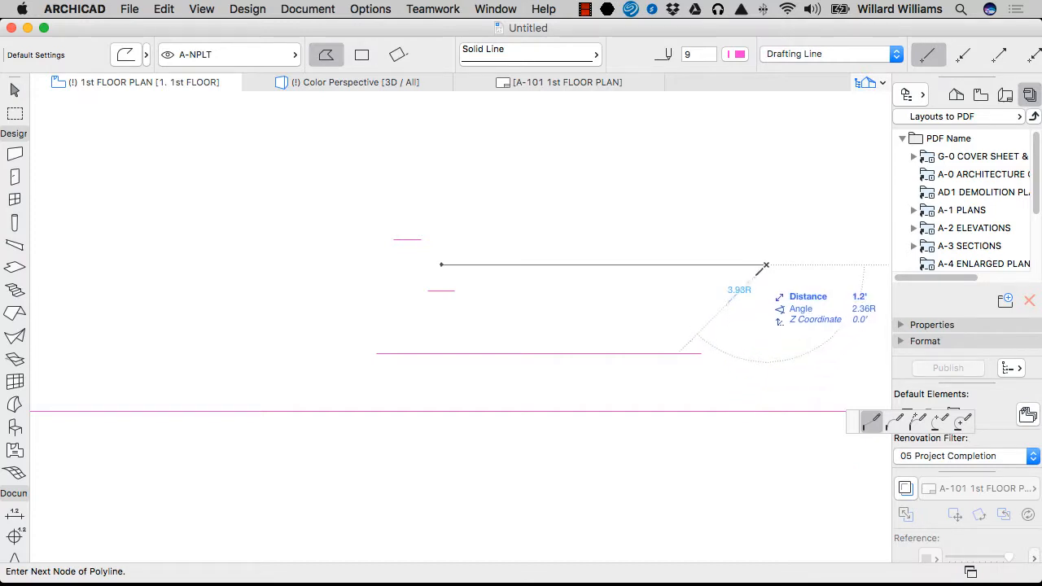
key("Escape")
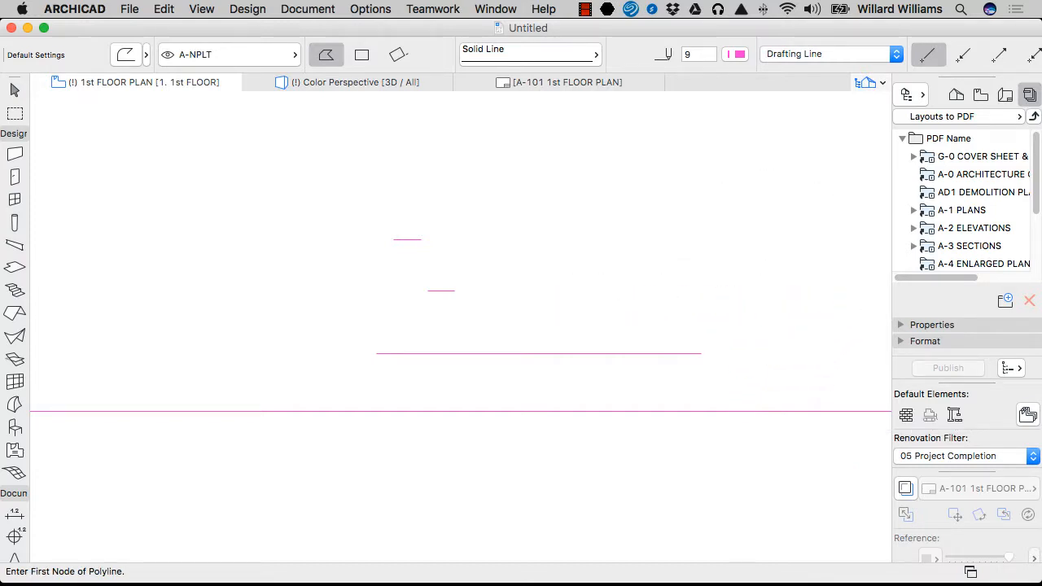
Step: Open the project's dimension preferences and check which other preference pages and dimension standards are available
left_click(307, 9)
mouse_move(384, 367)
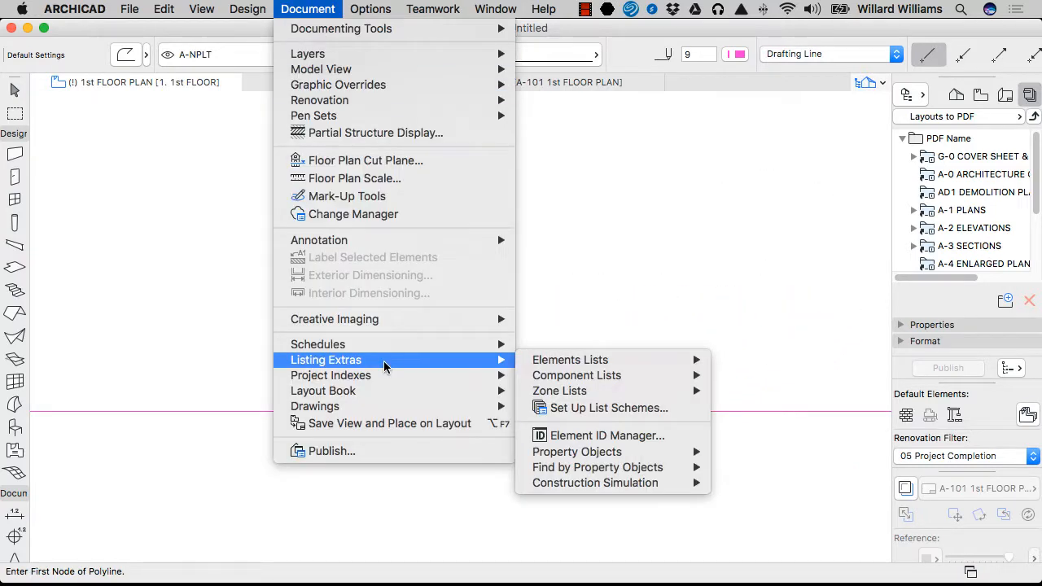
mouse_move(370, 9)
mouse_move(453, 370)
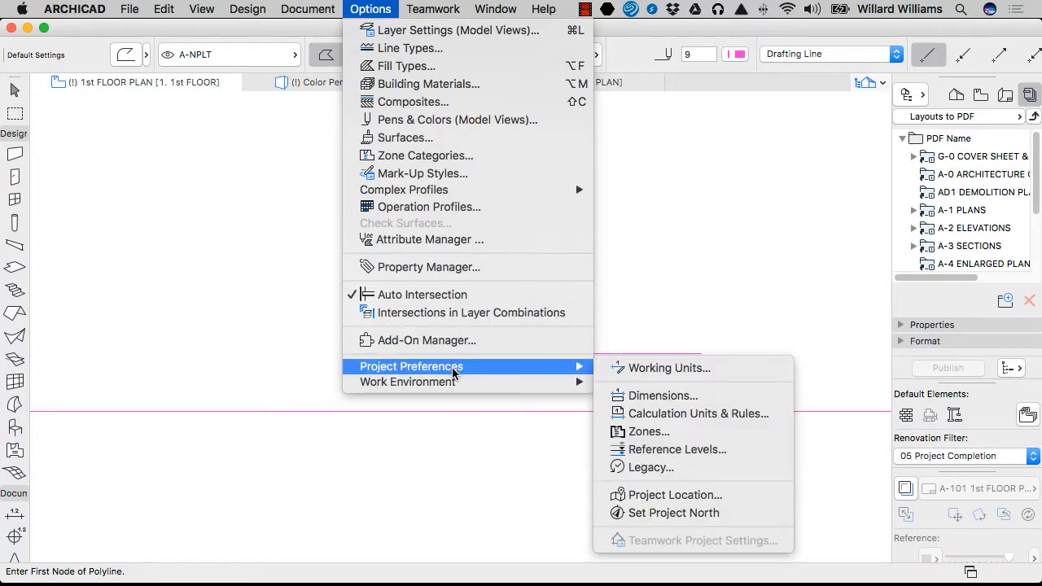
left_click(675, 400)
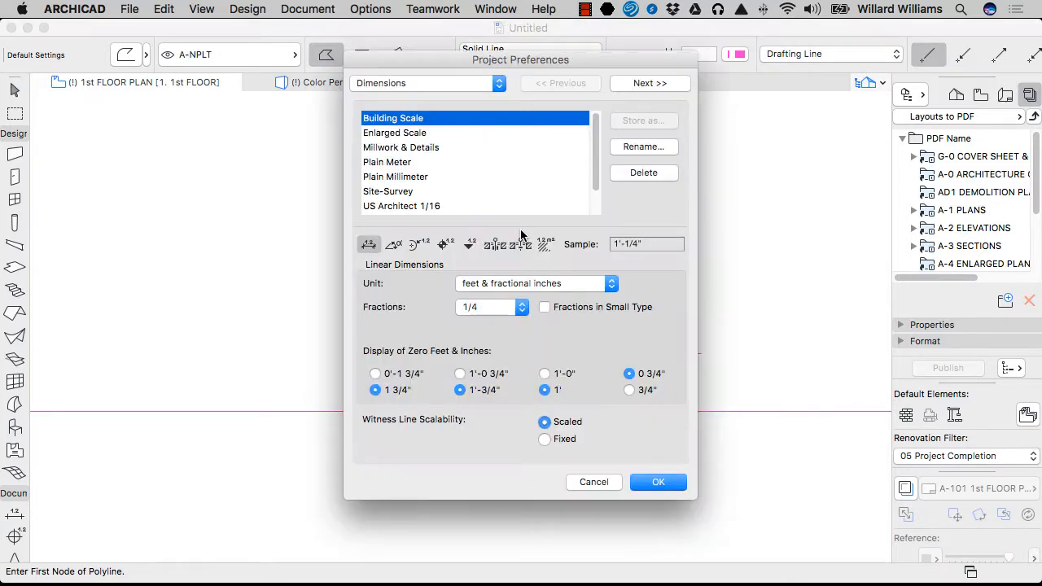
left_click(454, 84)
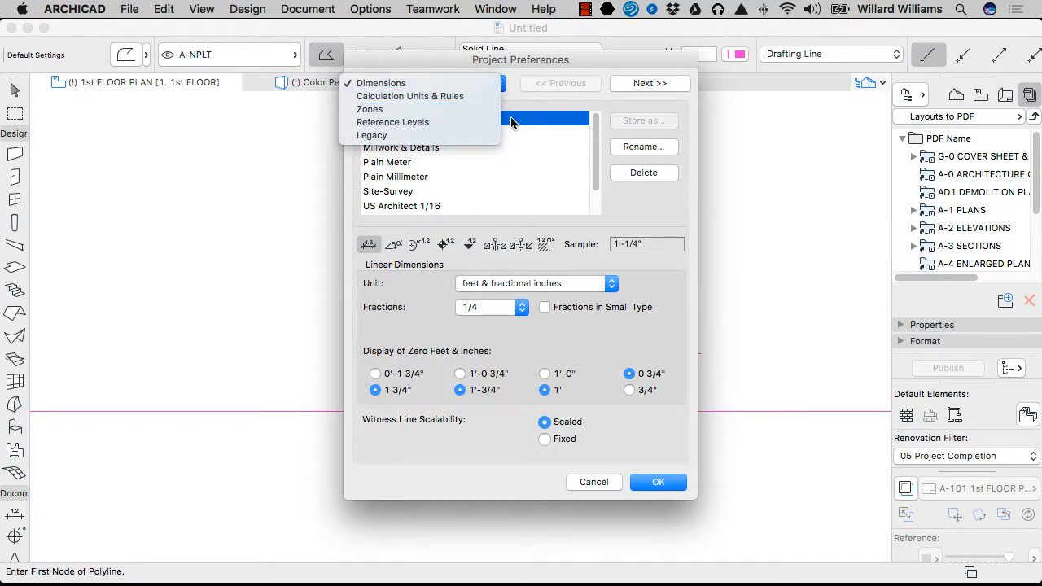
left_click(476, 146)
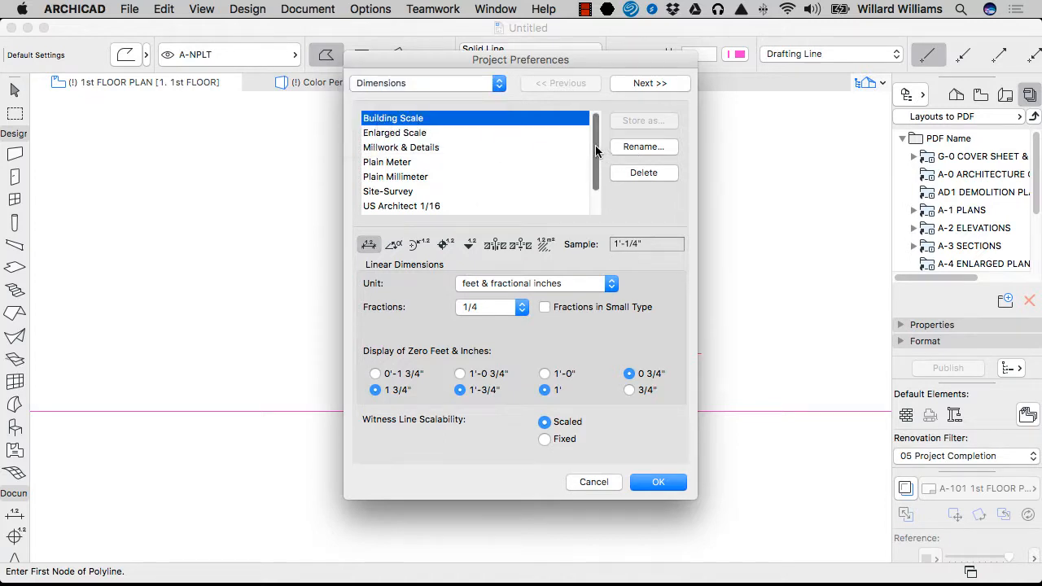
left_click_drag(595, 150, 594, 97)
Step: Compare the linear dimension settings of the Enlarged Scale, Millwork & Details, Site-Survey, Plain Millimeter and Plain Meter standards
left_click(391, 132)
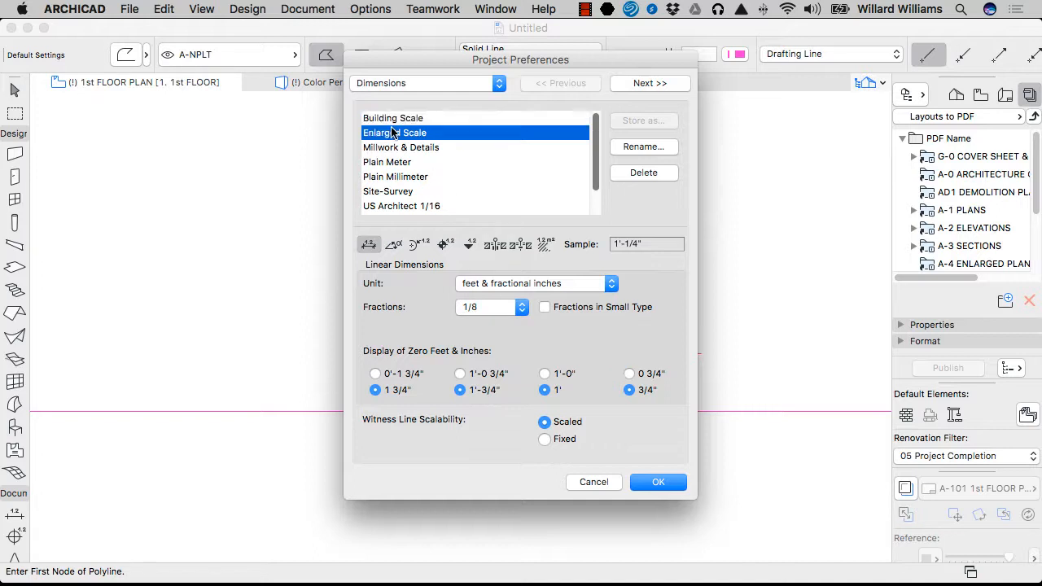
left_click(429, 148)
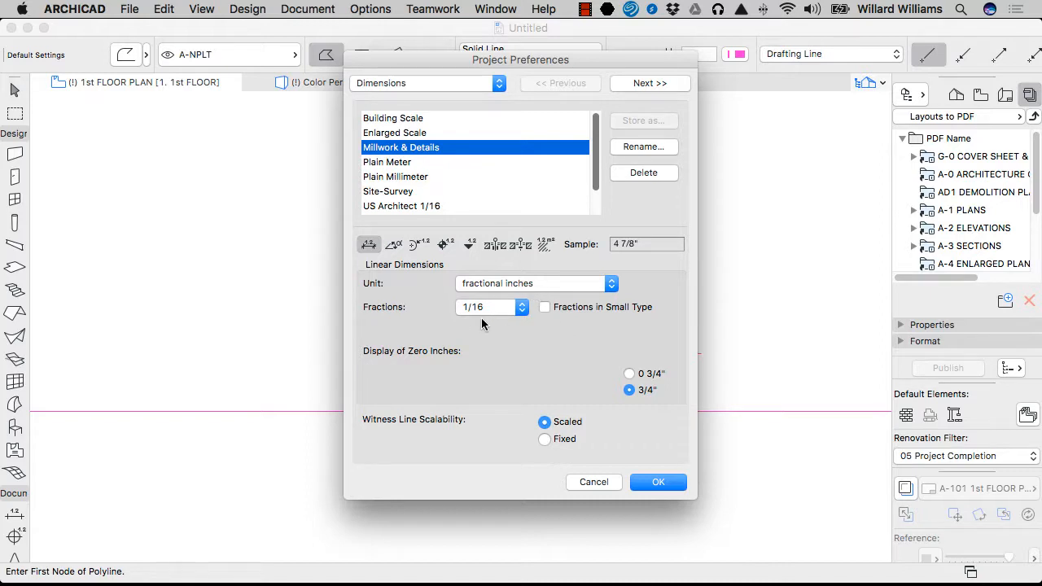
left_click(423, 193)
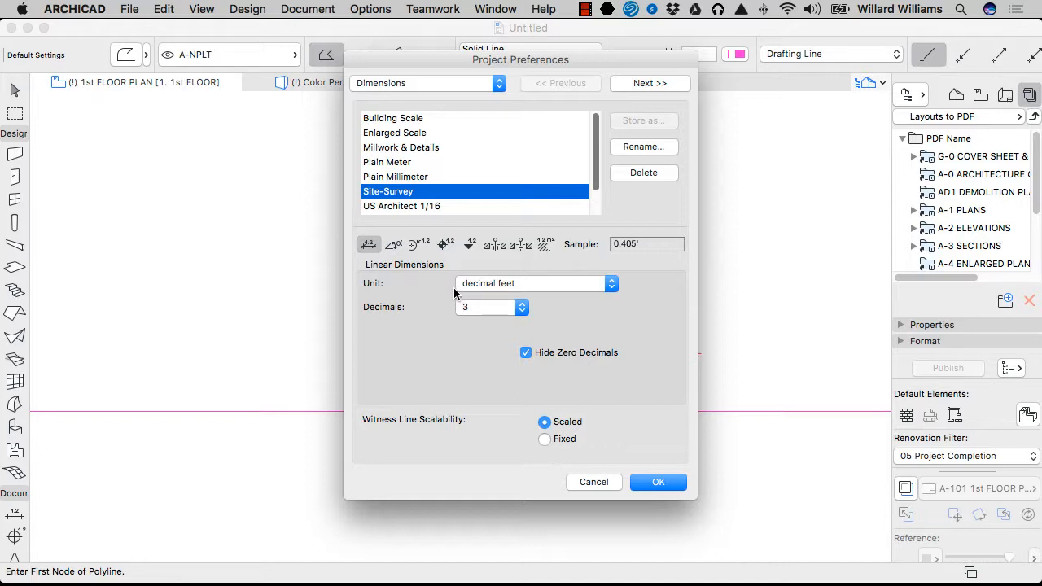
left_click(421, 179)
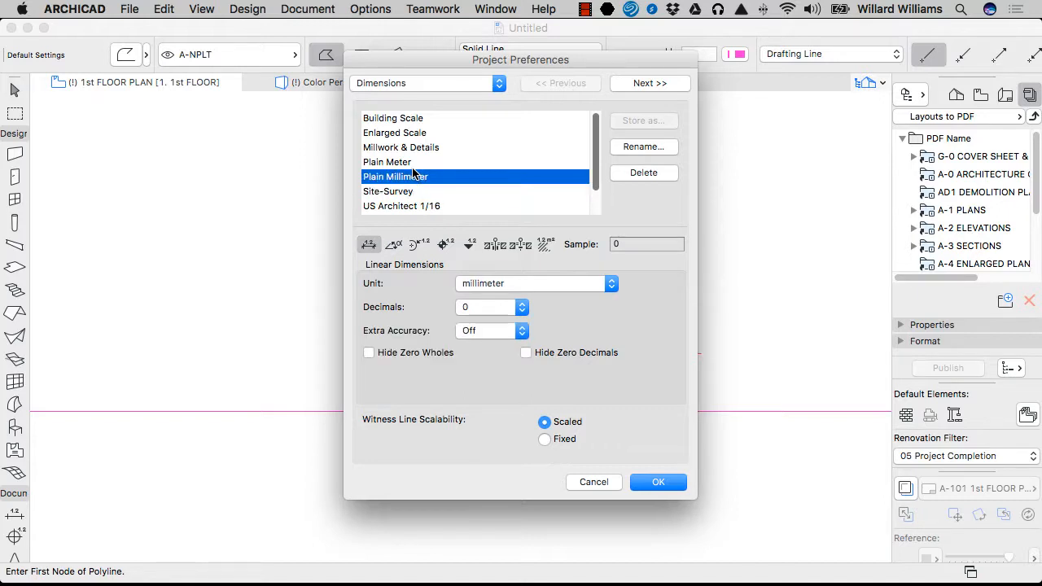
left_click(413, 164)
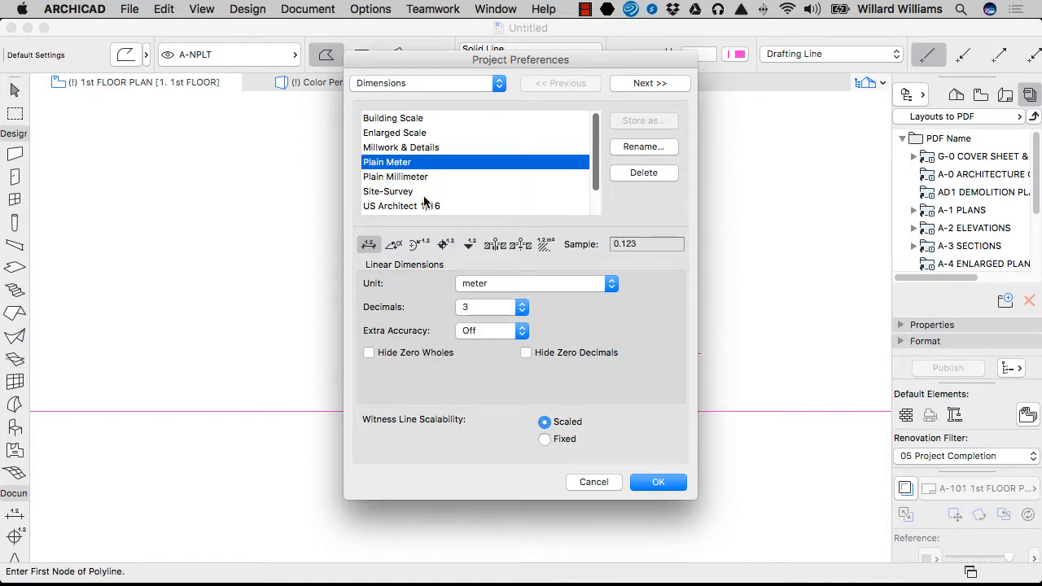
Step: Review the linear dimension settings of US Architect 1/64 and US Architect 1/16, including the latter's available fractions
scroll(430, 203, "down", 2)
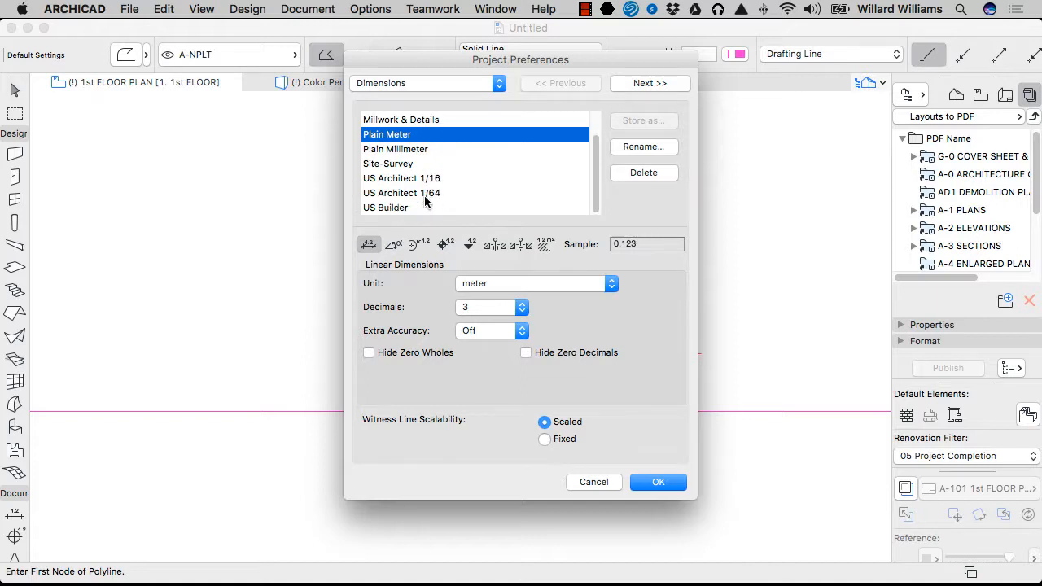
left_click(399, 193)
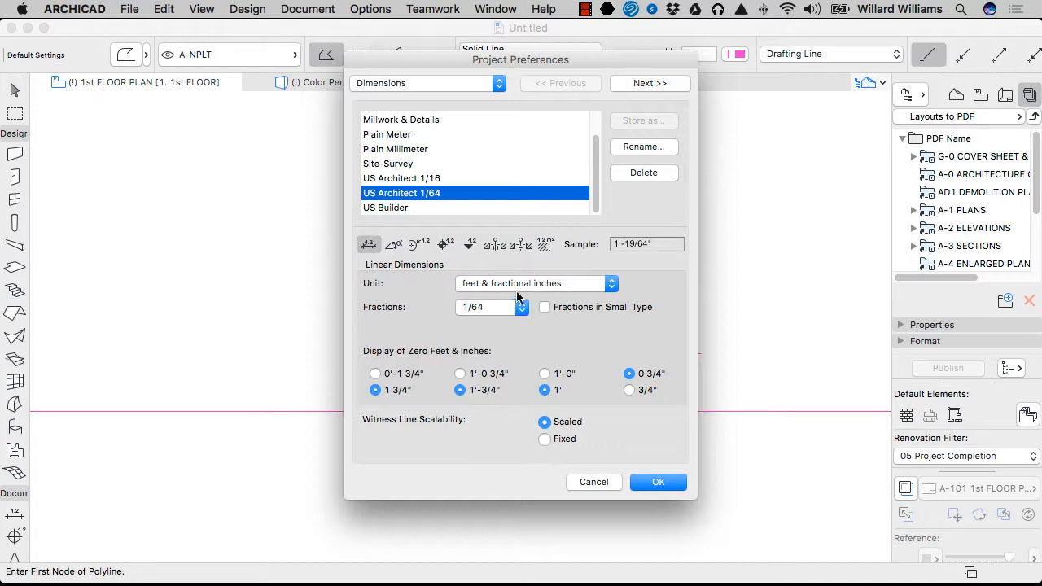
left_click(406, 180)
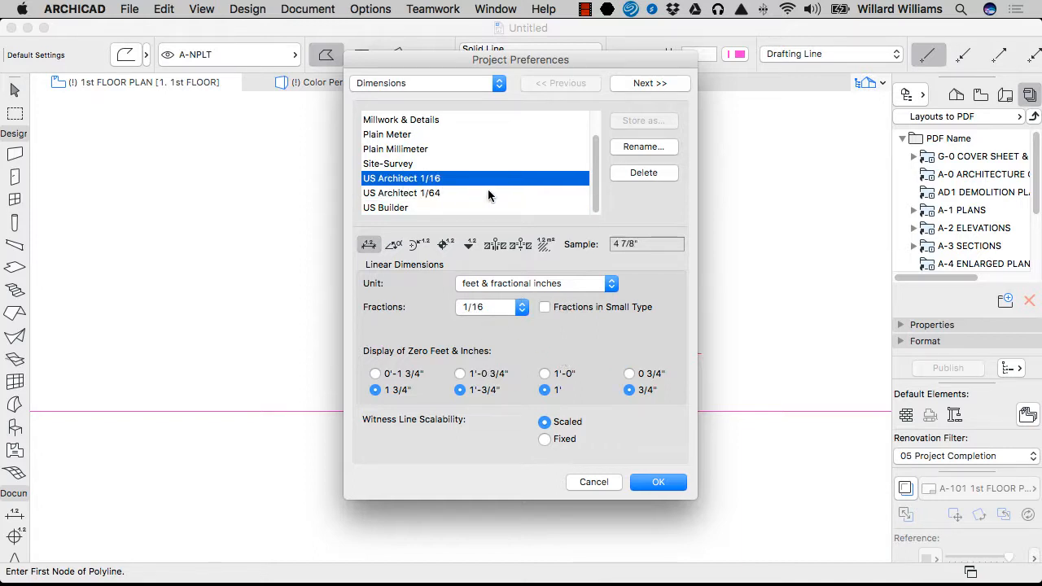
left_click(509, 308)
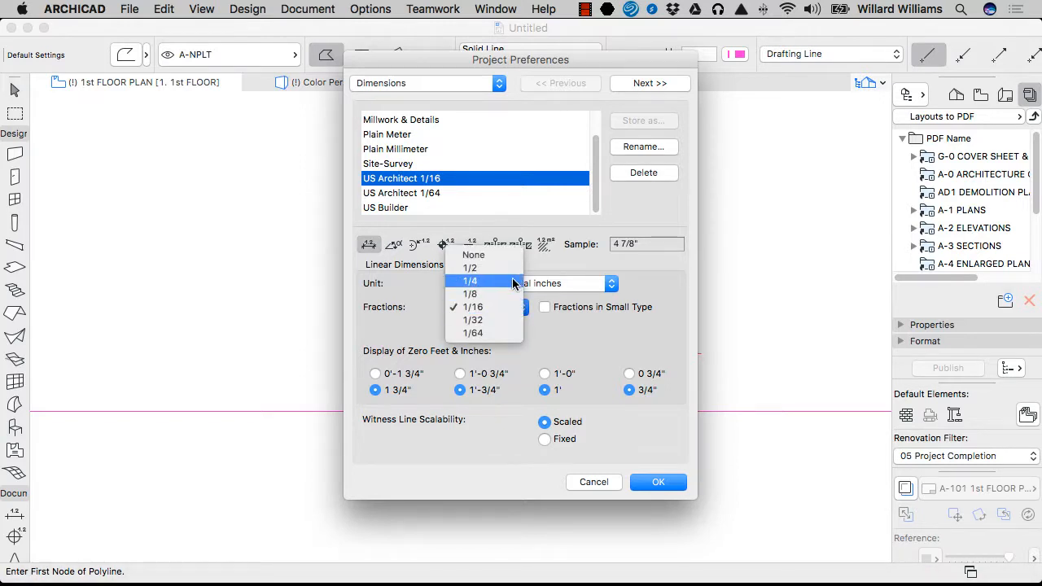
left_click(378, 296)
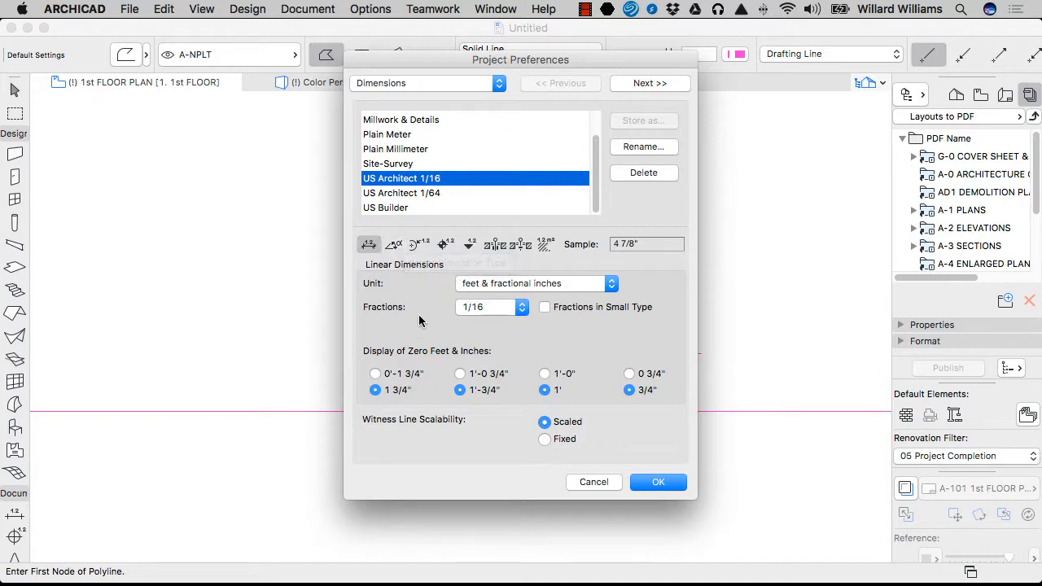
Step: Review US Architect 1/16's angular, radial, level, elevation, opening and sill height dimension settings, plus its area calculation settings
left_click(389, 249)
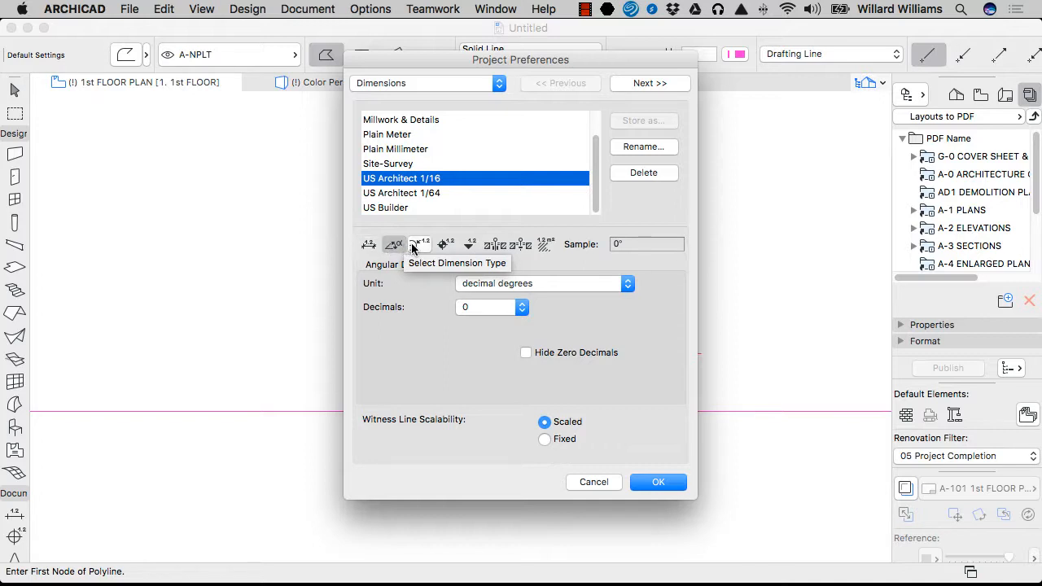
left_click(414, 247)
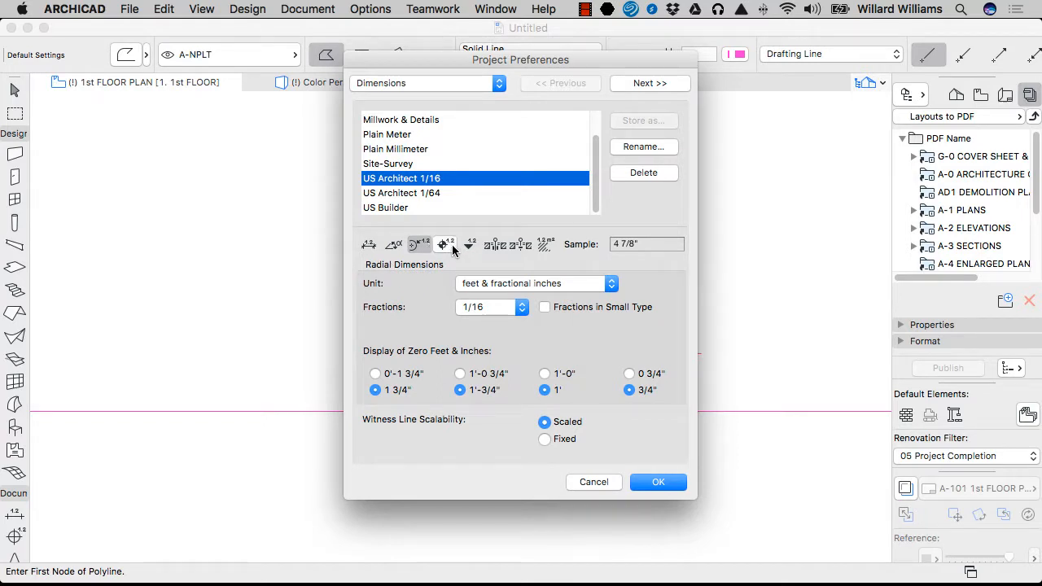
left_click(447, 246)
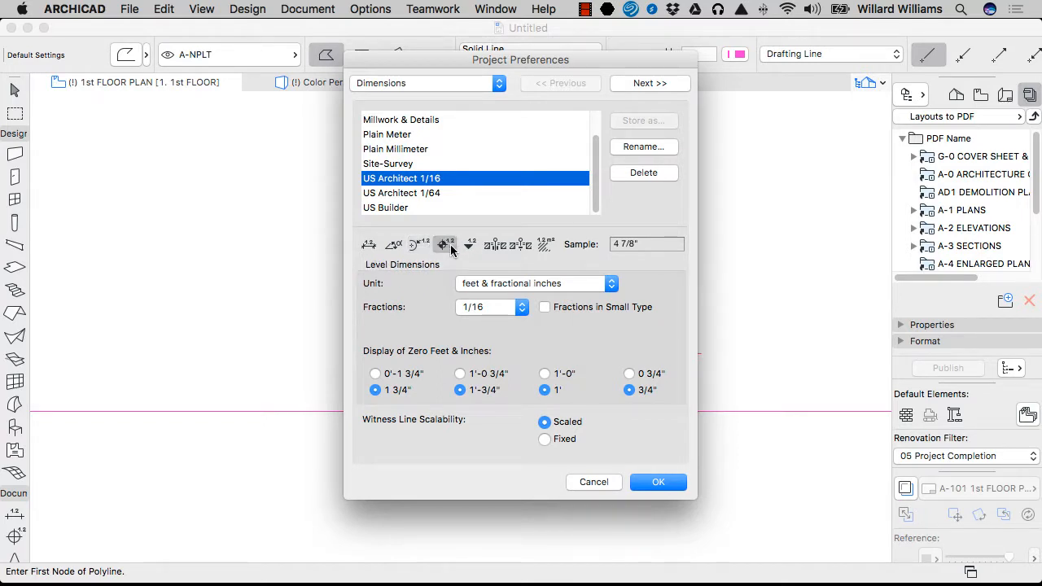
left_click(471, 245)
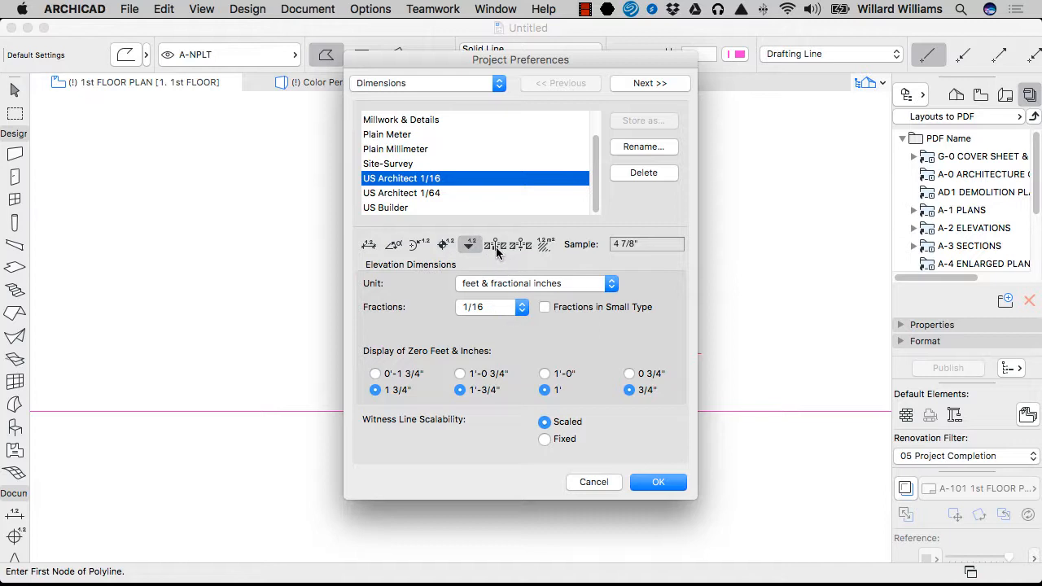
left_click(496, 246)
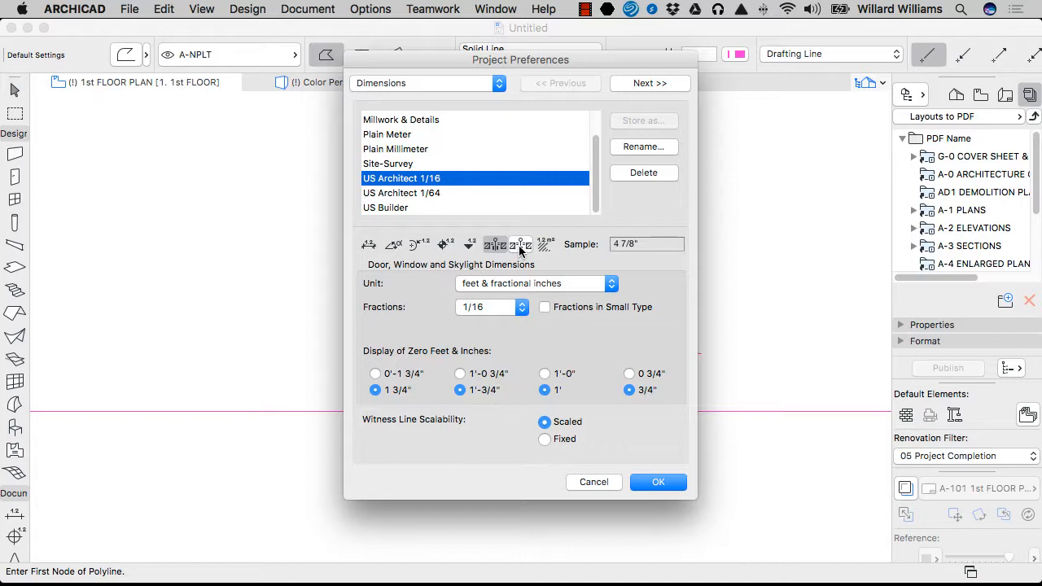
left_click(520, 245)
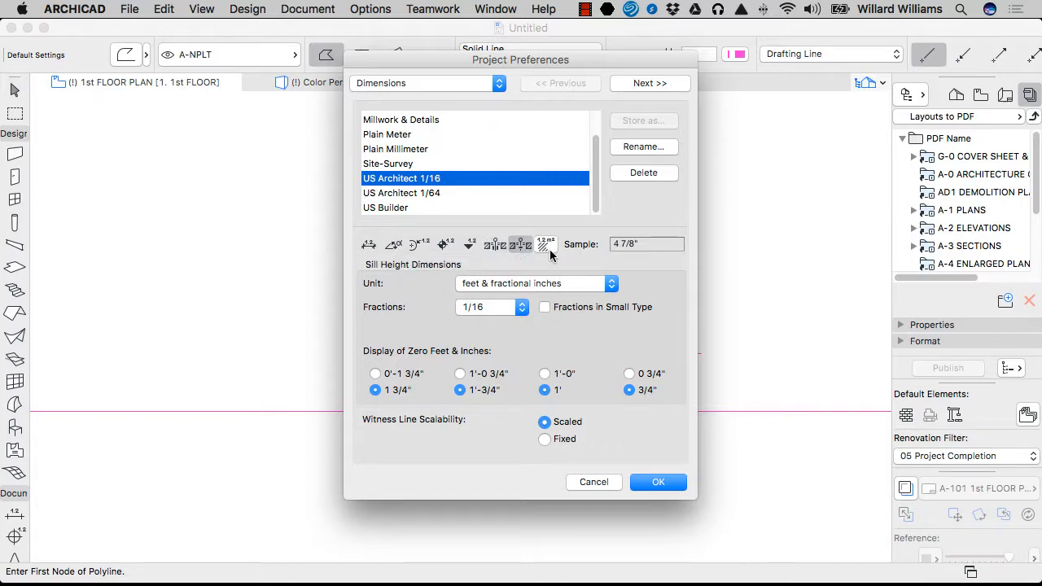
left_click(548, 247)
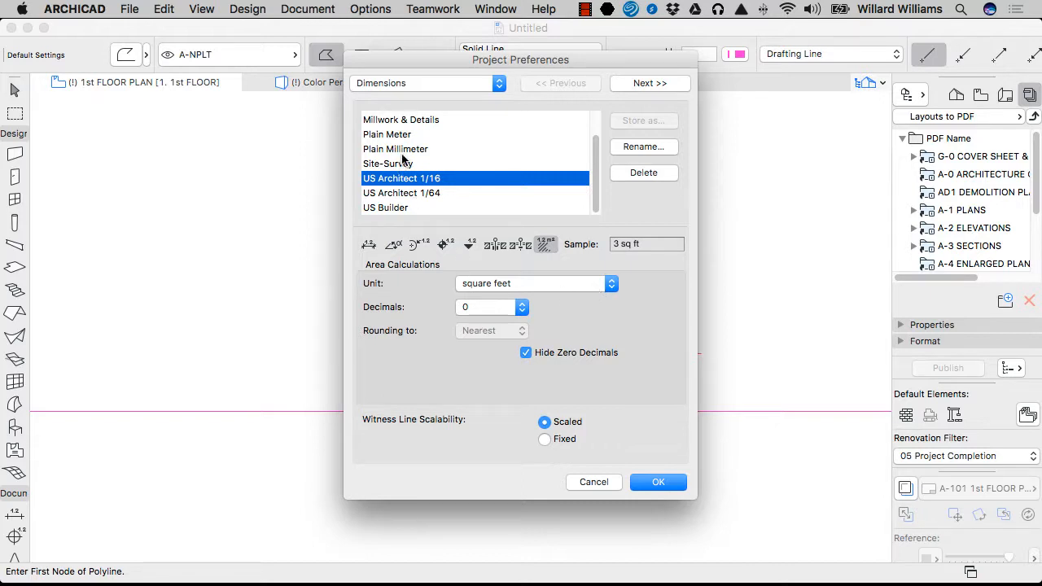
Step: Examine the area calculation settings of the Site-Survey dimension standard
scroll(405, 151, "up", 2)
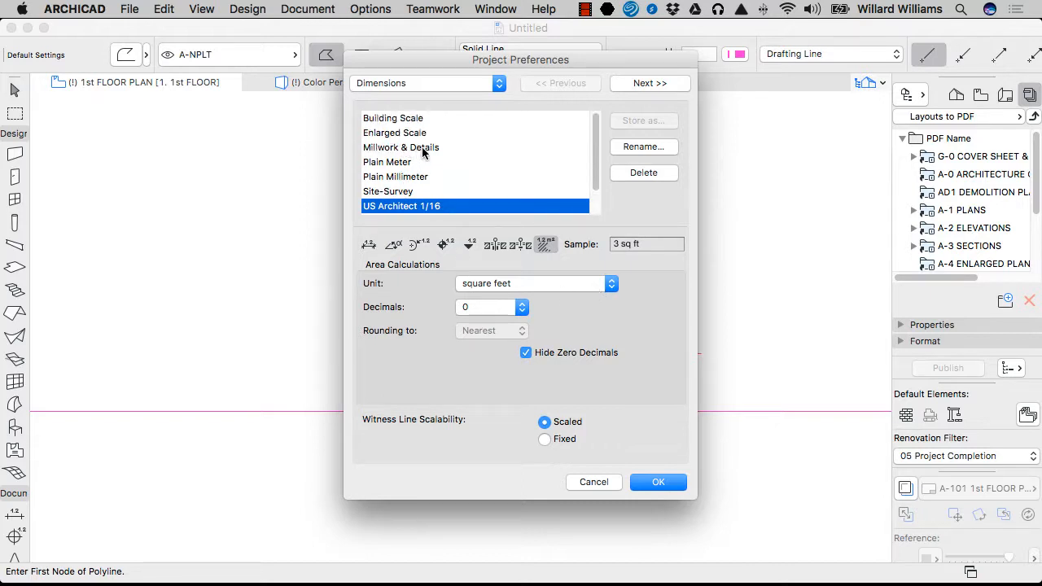
scroll(421, 150, "down", 1)
left_click(411, 179)
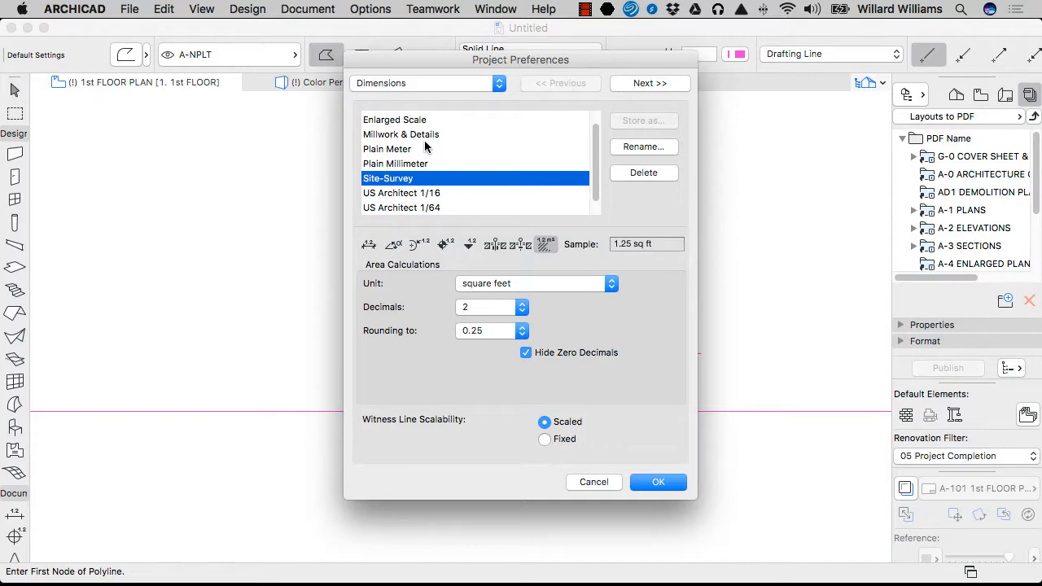
Step: Review the area calculation settings of the Building Scale dimension standard
scroll(415, 140, "up", 1)
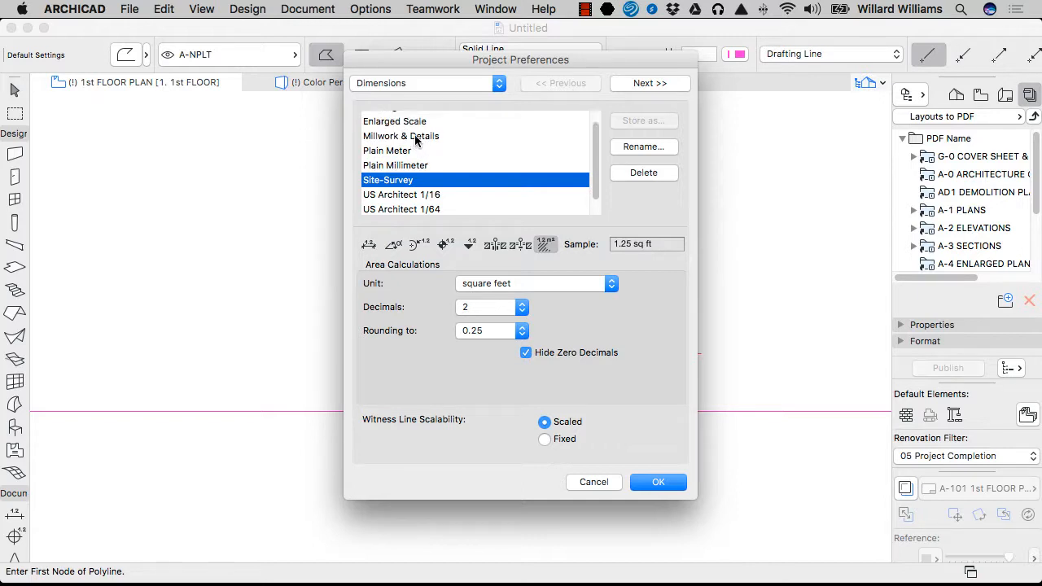
scroll(417, 137, "up", 1)
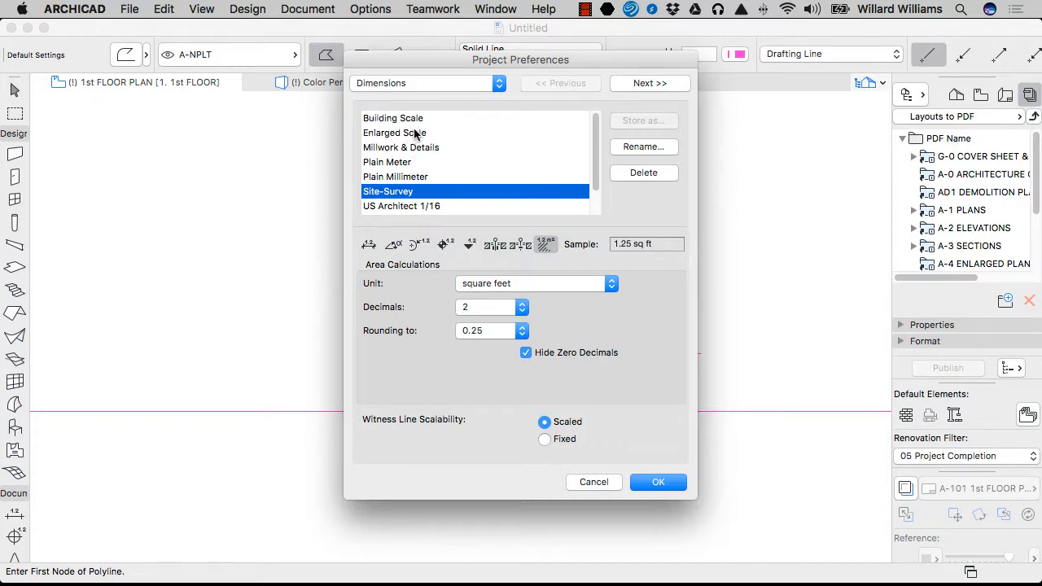
left_click(413, 119)
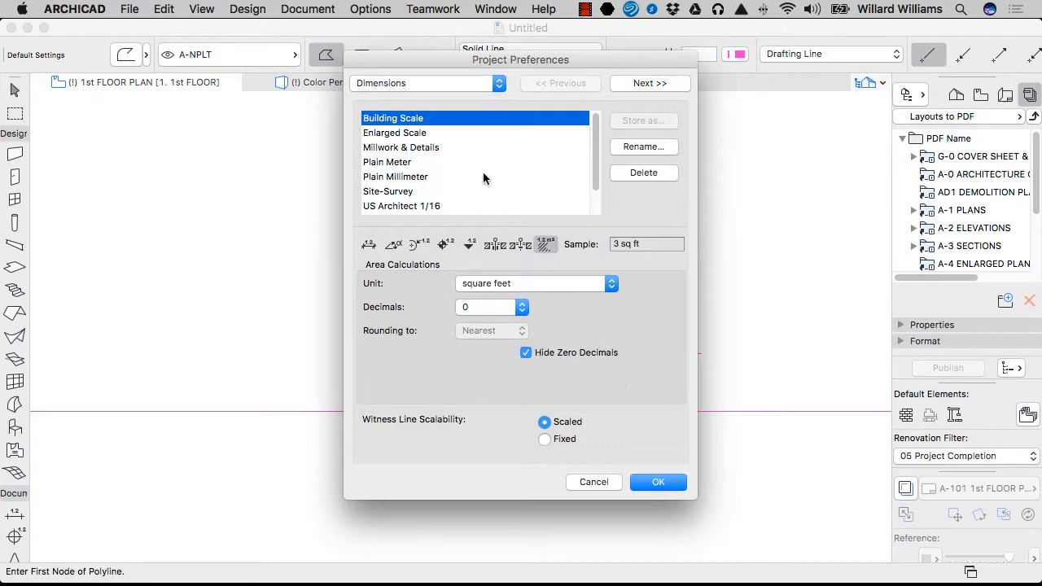
Step: Review the project's Calculation Units & Rules, including the available length units, and close the preferences without changes
left_click(499, 84)
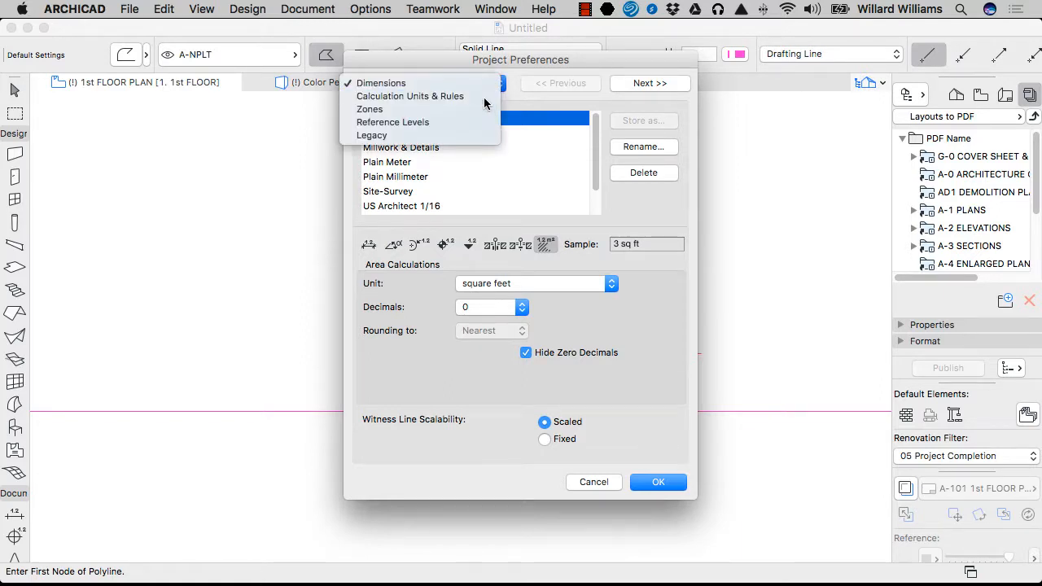
left_click(485, 98)
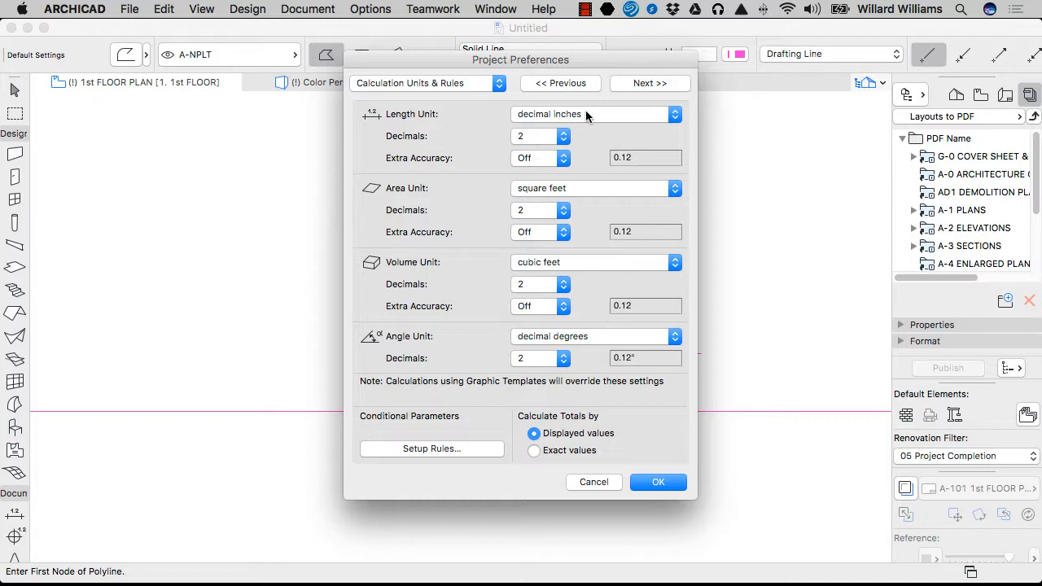
left_click(615, 116)
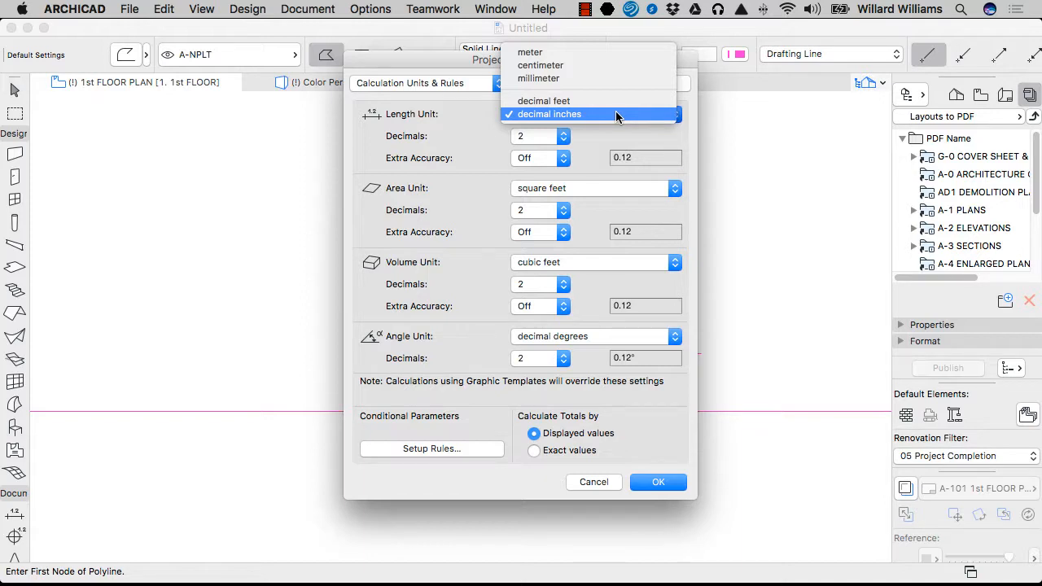
left_click(616, 114)
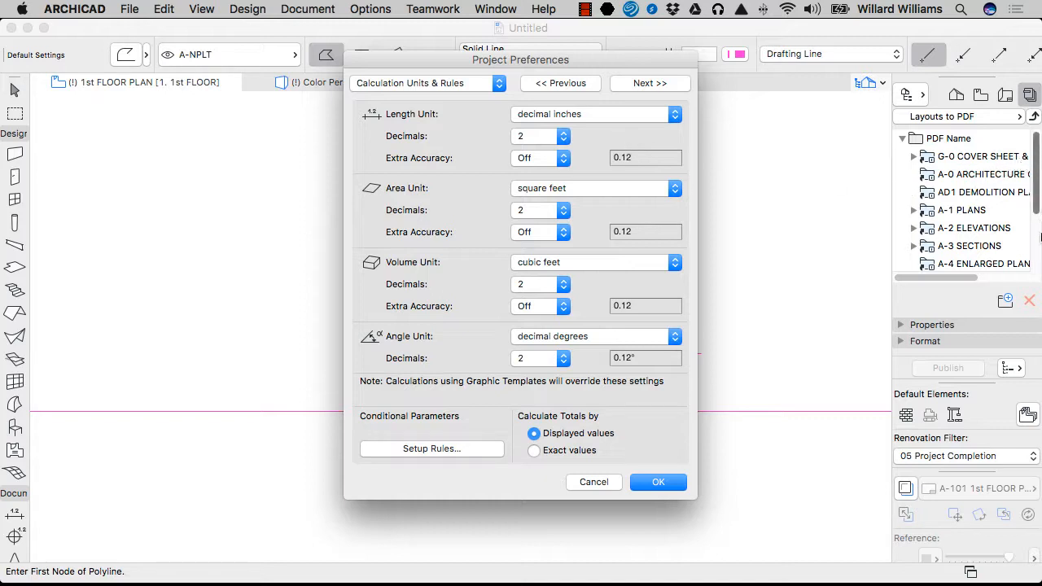
left_click(615, 482)
Step: Find the Window Schedule Detailed among the project map's element schedules and open it
scroll(974, 204, "down", 5)
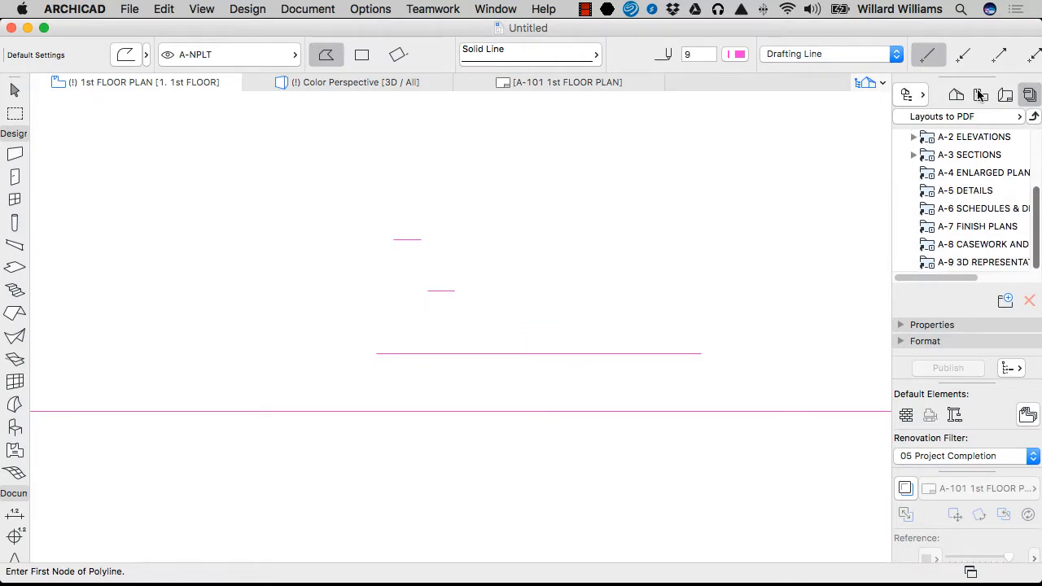
left_click(981, 95)
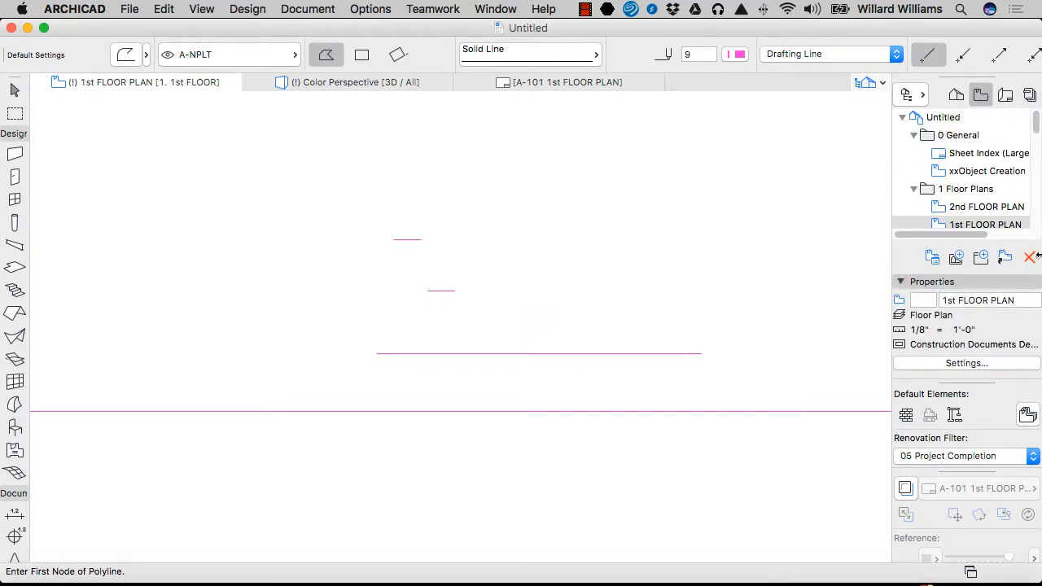
left_click_drag(1035, 168, 1031, 287)
left_click(956, 94)
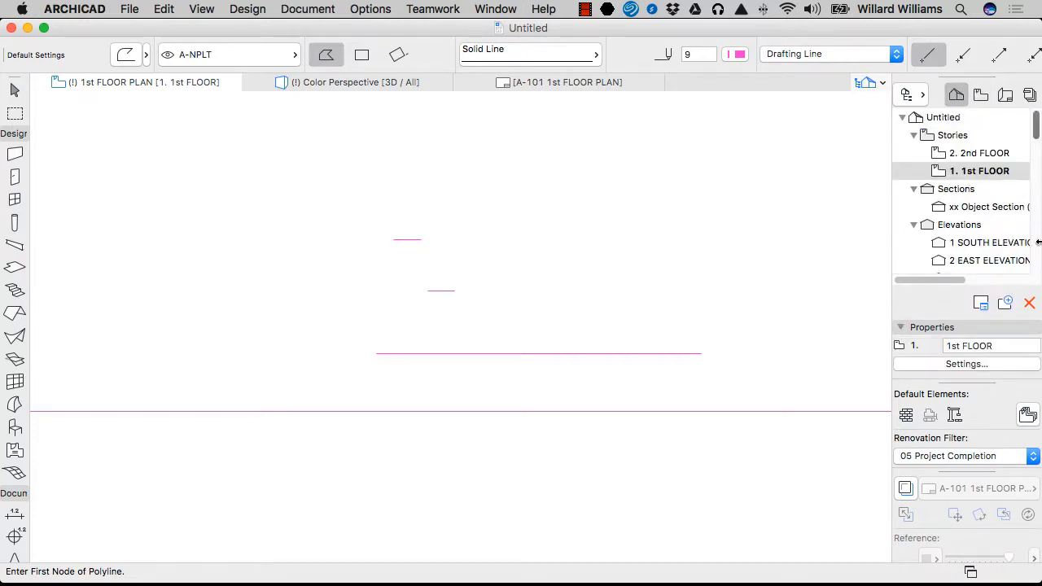
left_click_drag(1038, 124, 1036, 194)
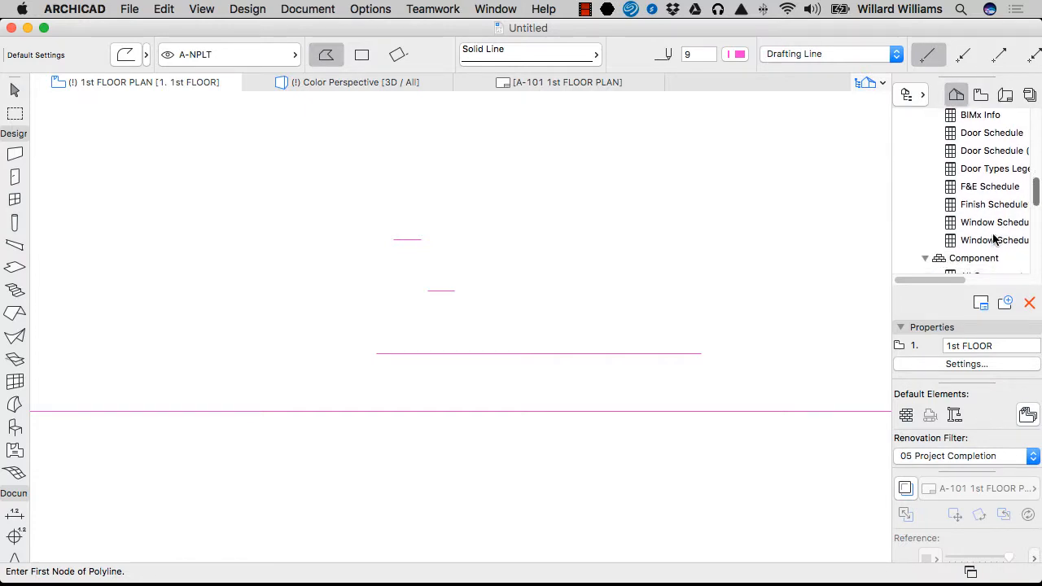
left_click(991, 241)
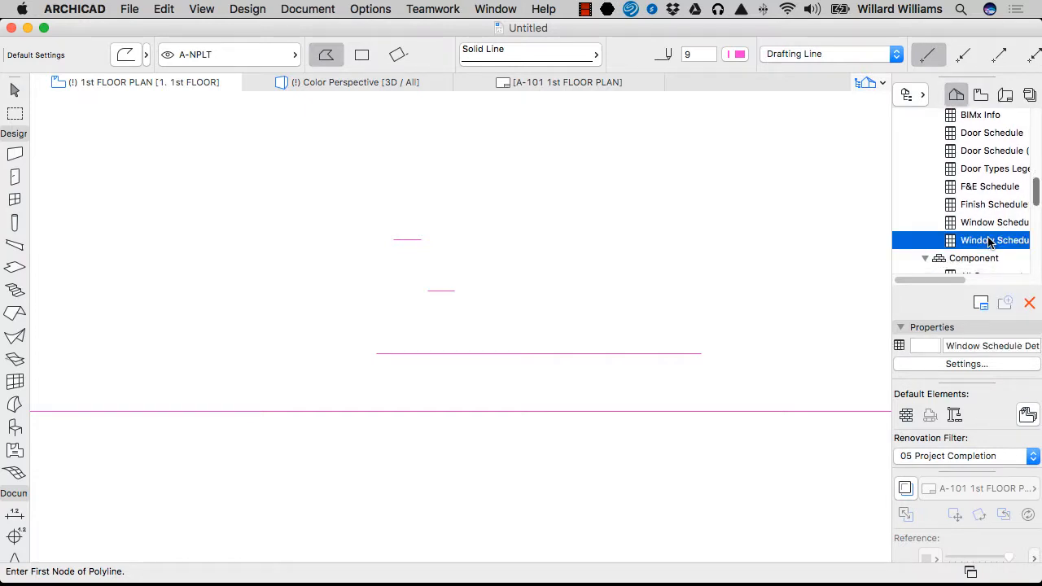
double_click(991, 241)
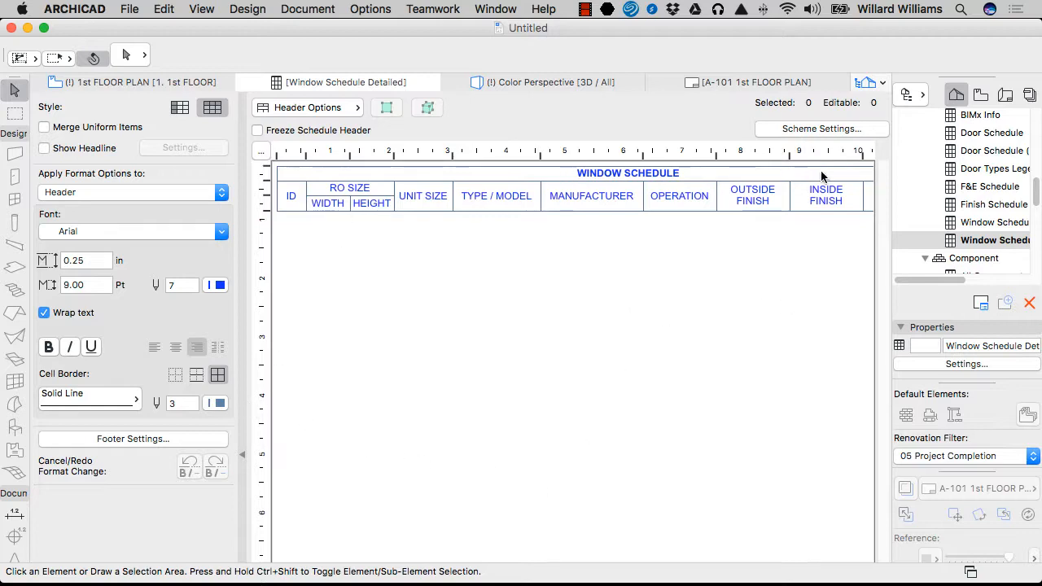
Step: Examine the criteria and fields in the Window Schedule Detailed scheme settings, and leave them without changes
double_click(798, 203)
left_click(817, 130)
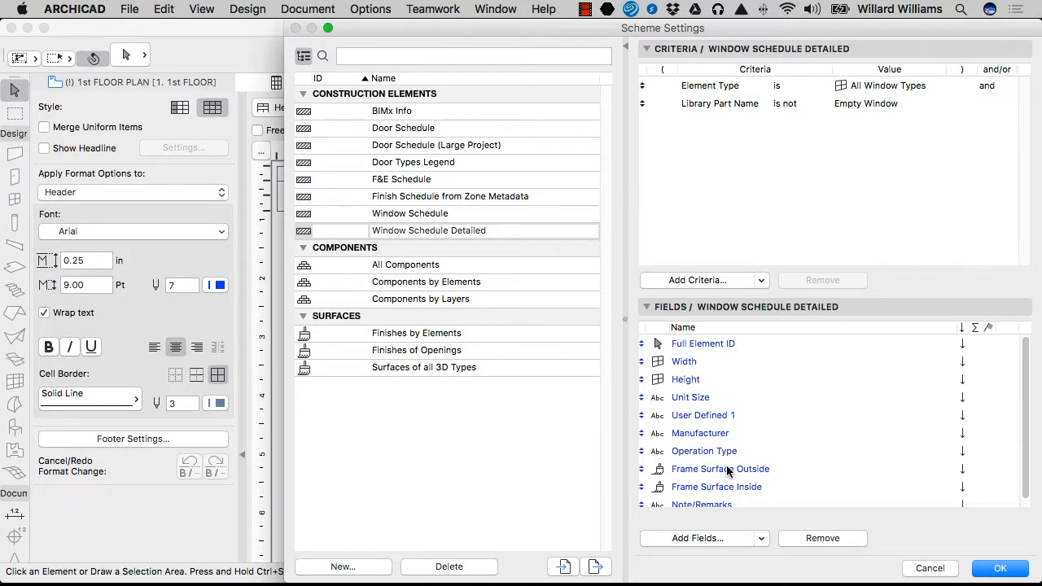
scroll(733, 477, "down", 1)
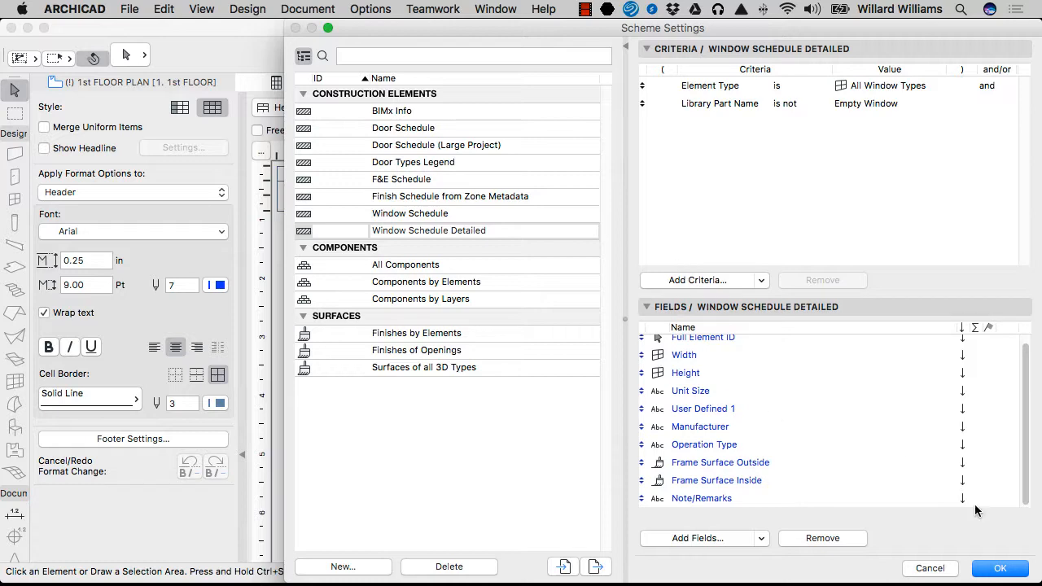
left_click(931, 568)
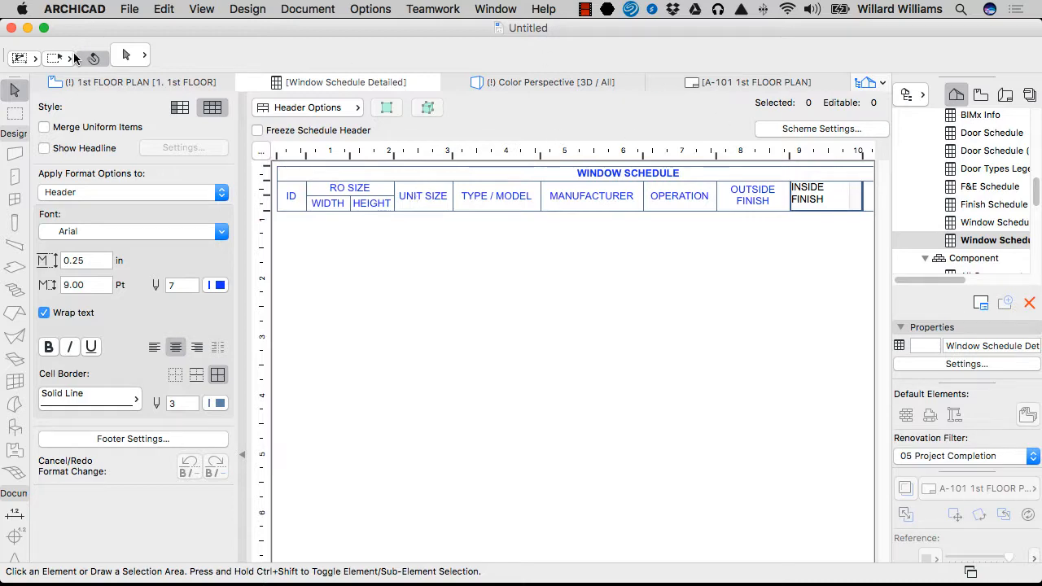
Step: Set the area unit's decimals to 4 in the project's Calculation Units & Rules
left_click(342, 10)
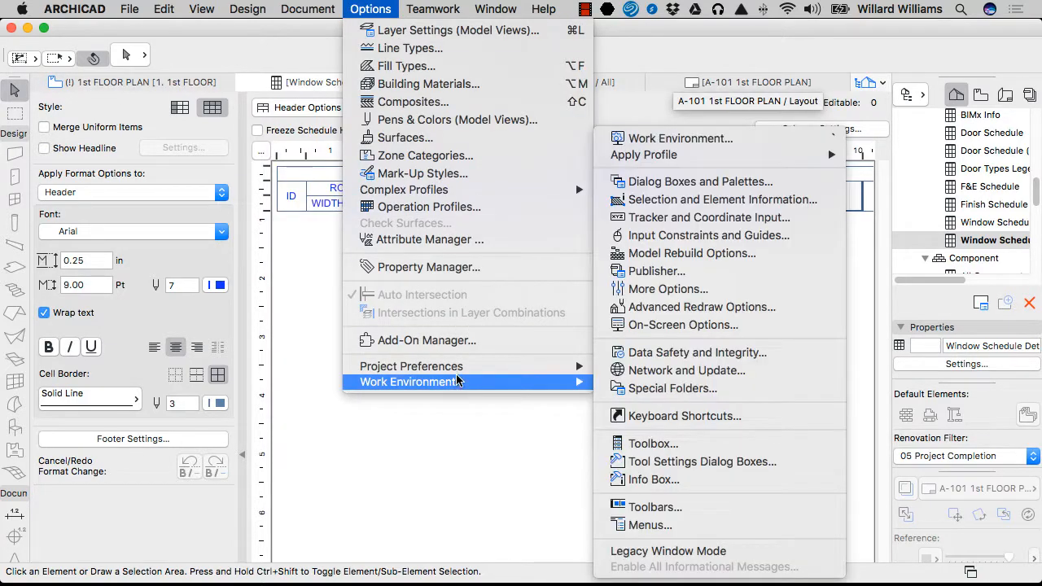
mouse_move(459, 368)
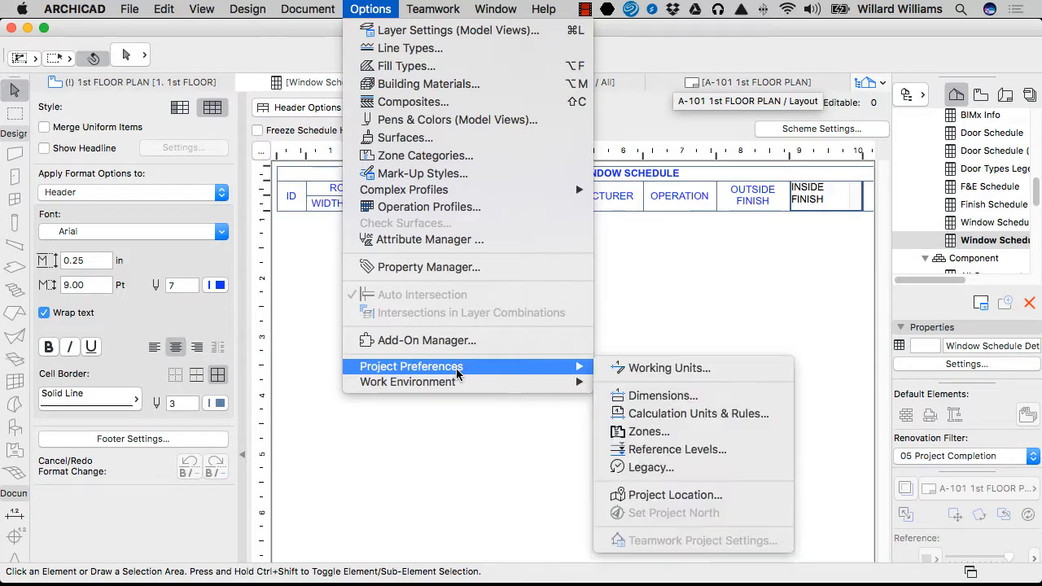
left_click(704, 413)
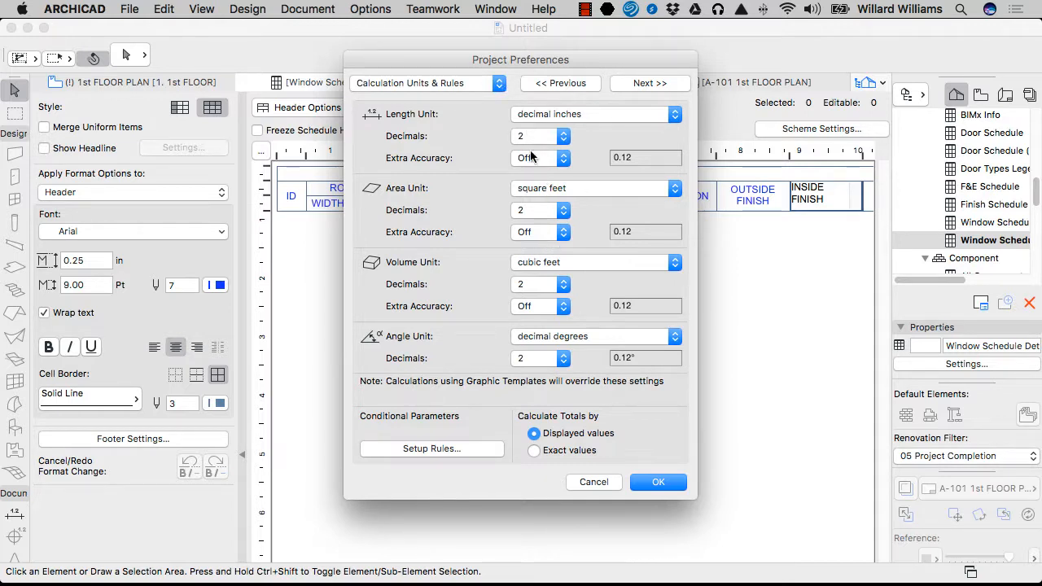
left_click(542, 208)
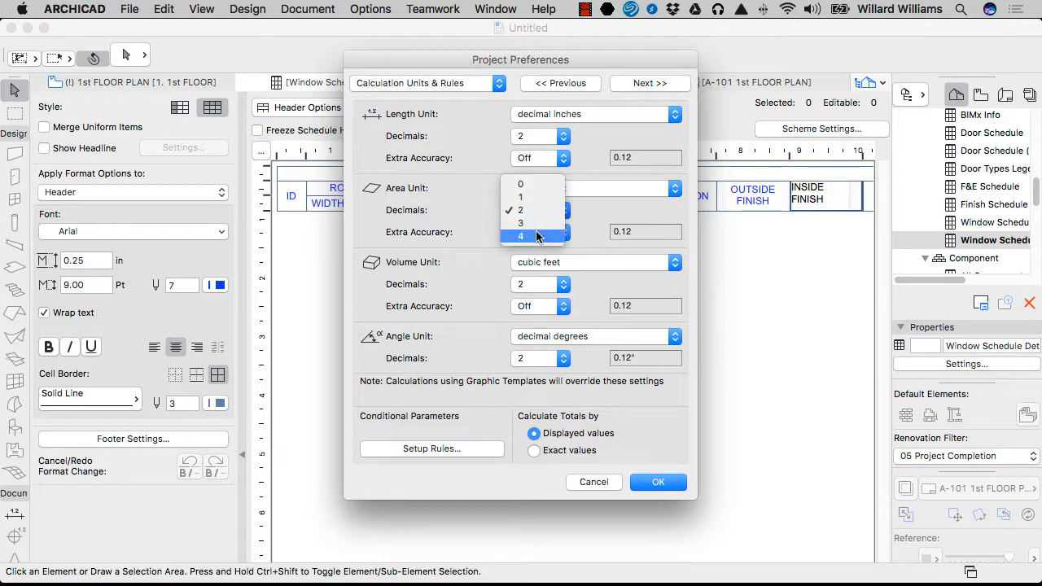
left_click(536, 236)
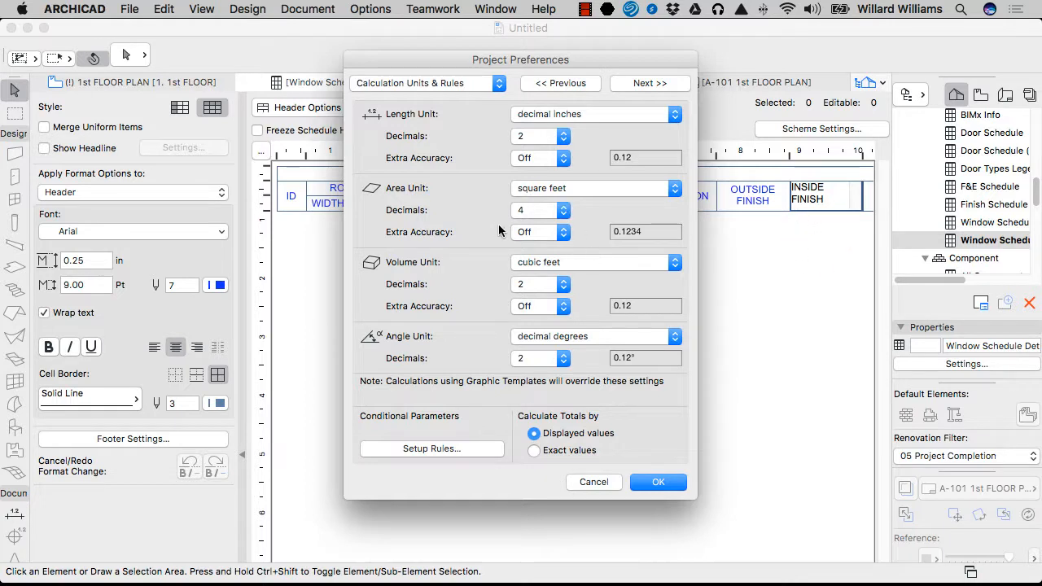
Step: Review the extra accuracy and decimals options available for the area unit, keeping the current choices
left_click(535, 235)
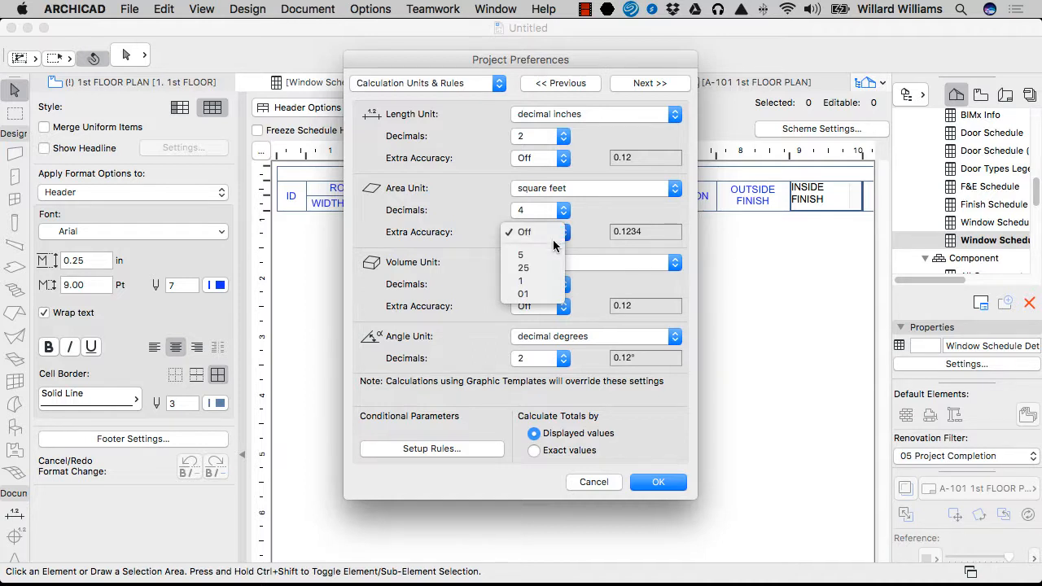
left_click(616, 219)
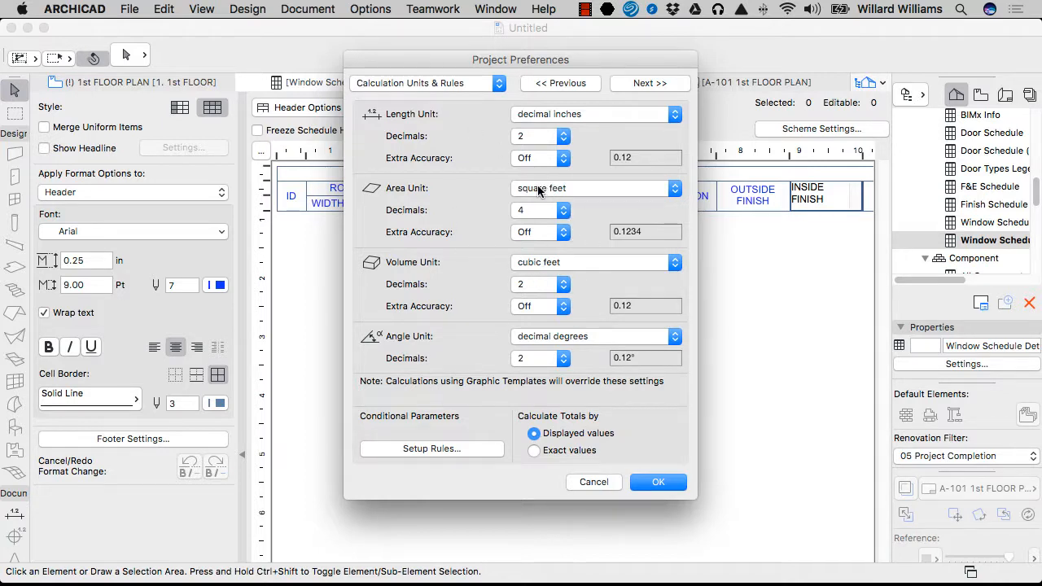
left_click(533, 209)
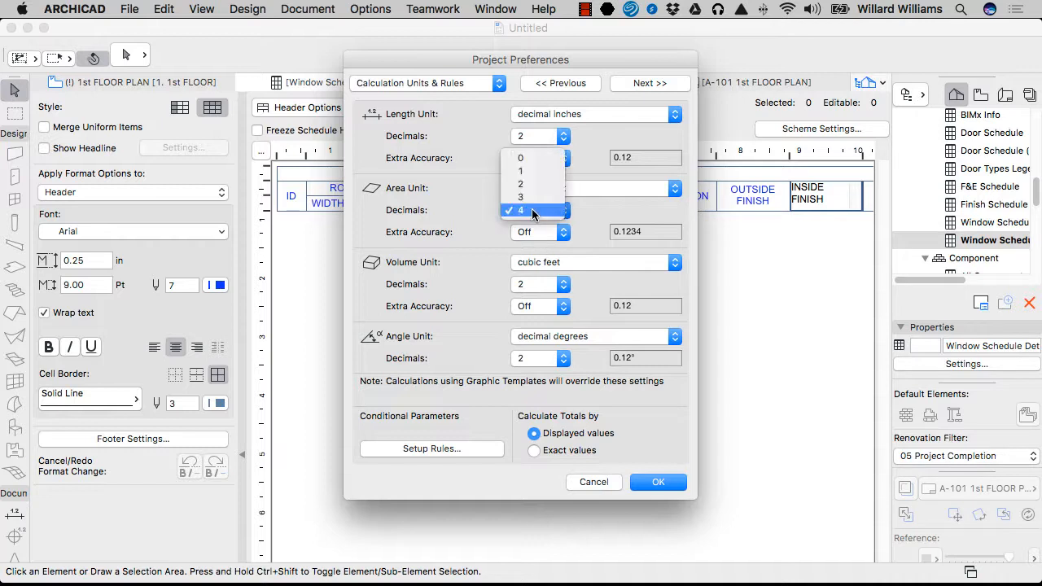
left_click(573, 212)
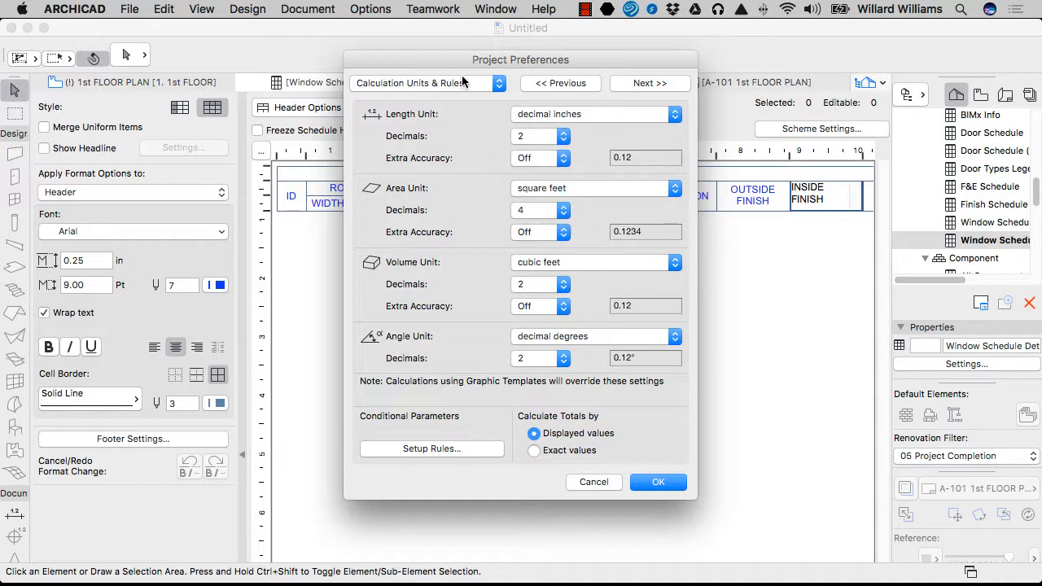